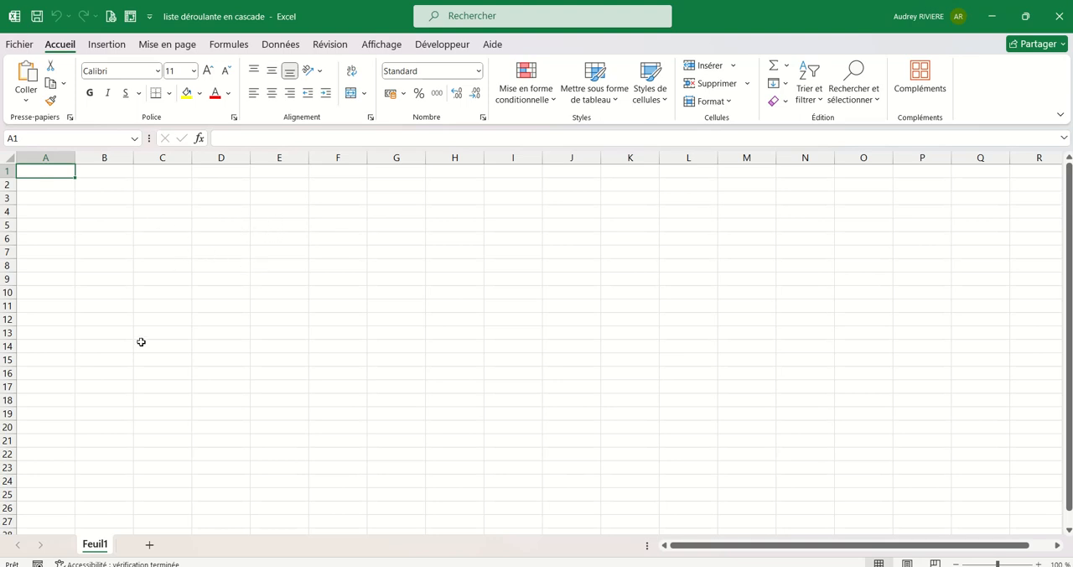
Enter the header "Mois" in cell B2 of the first sheet.
left_click(126, 186)
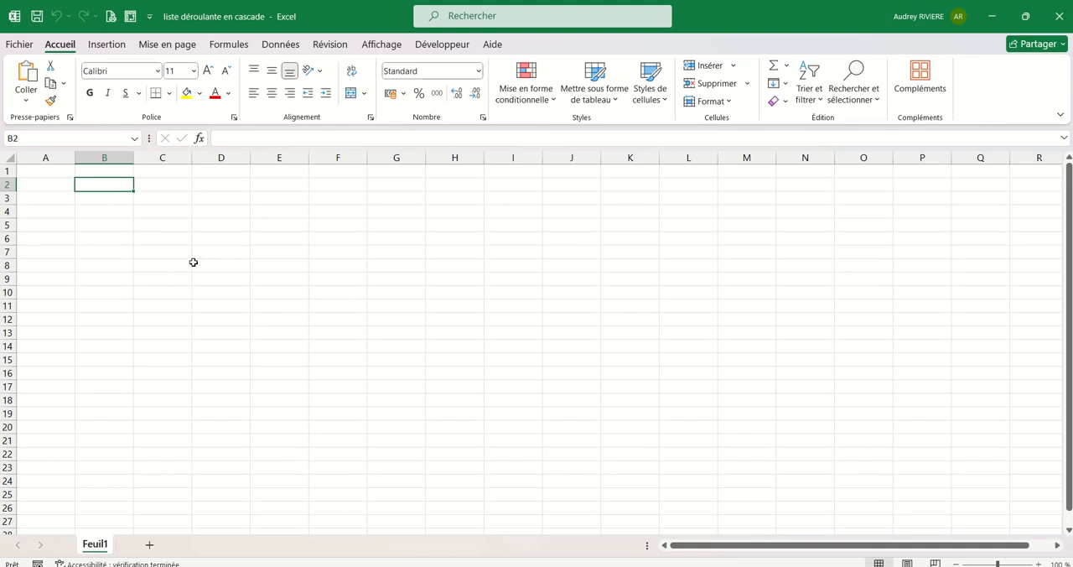
type("Mo")
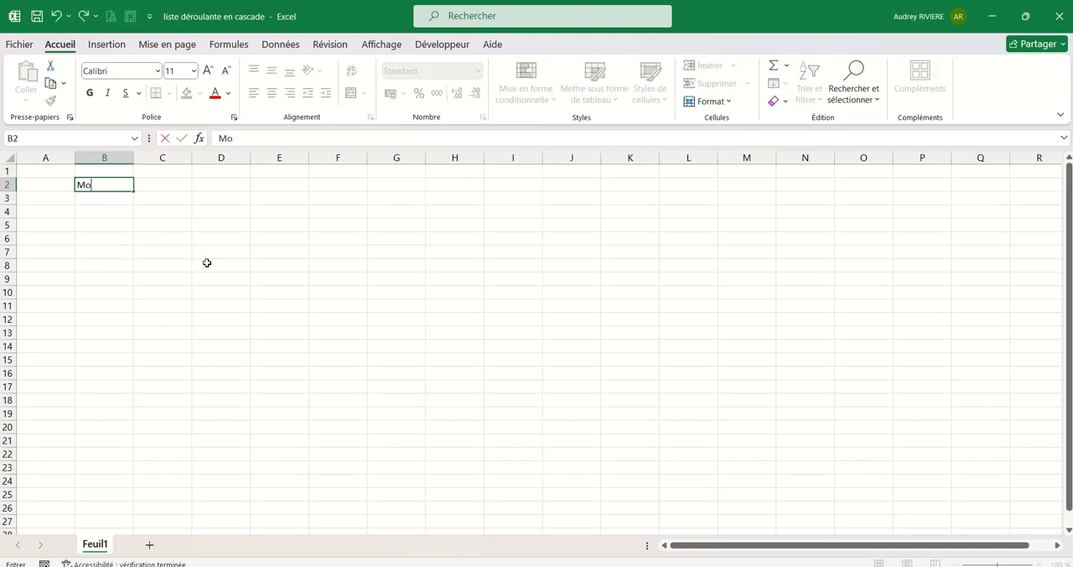
left_click(219, 238)
left_click(108, 196)
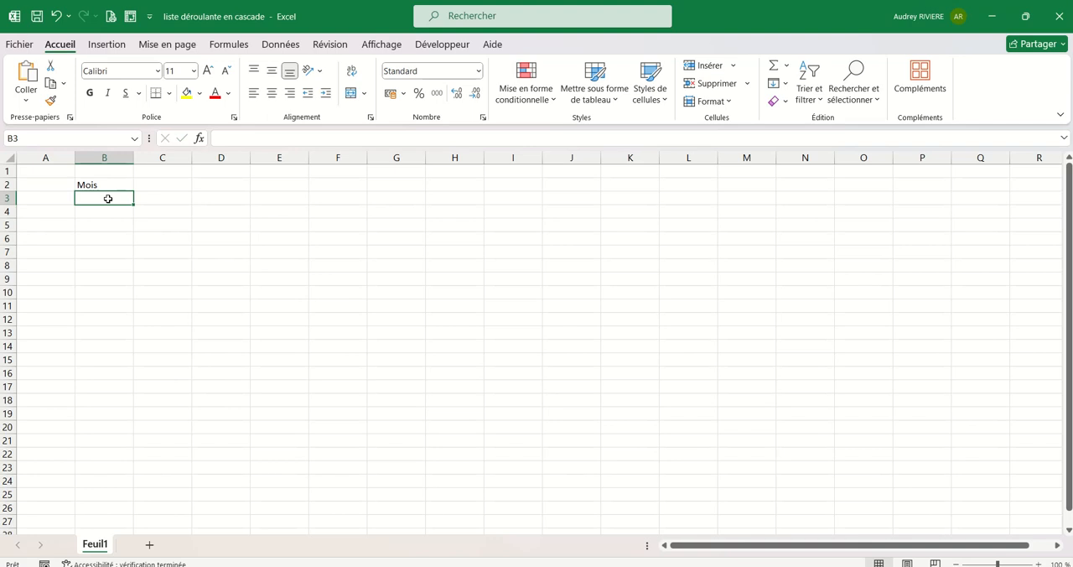
left_click(170, 184)
left_click(112, 198)
scroll(132, 223, "up", 1)
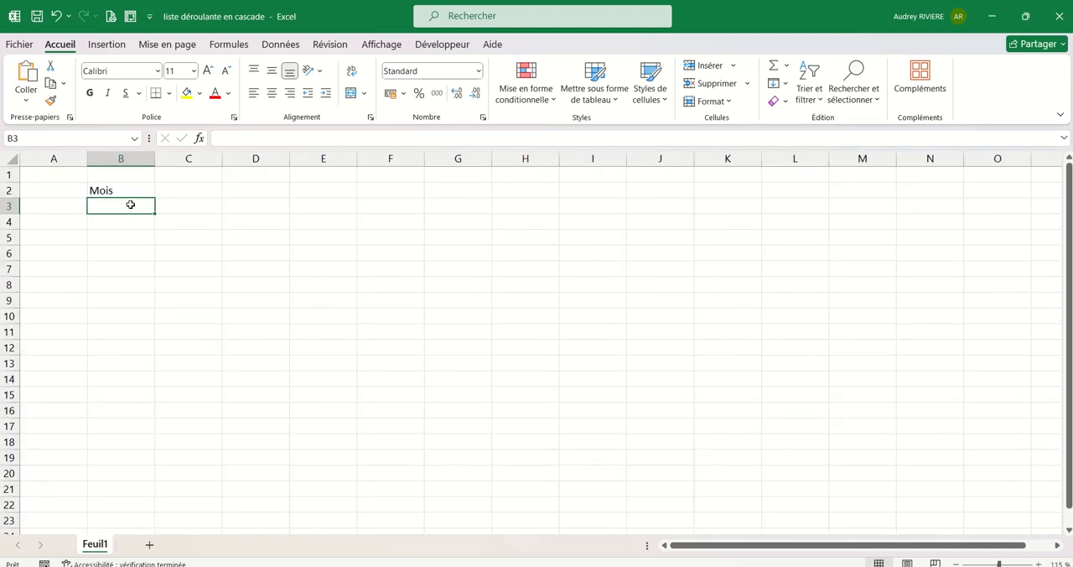
scroll(134, 214, "up", 1)
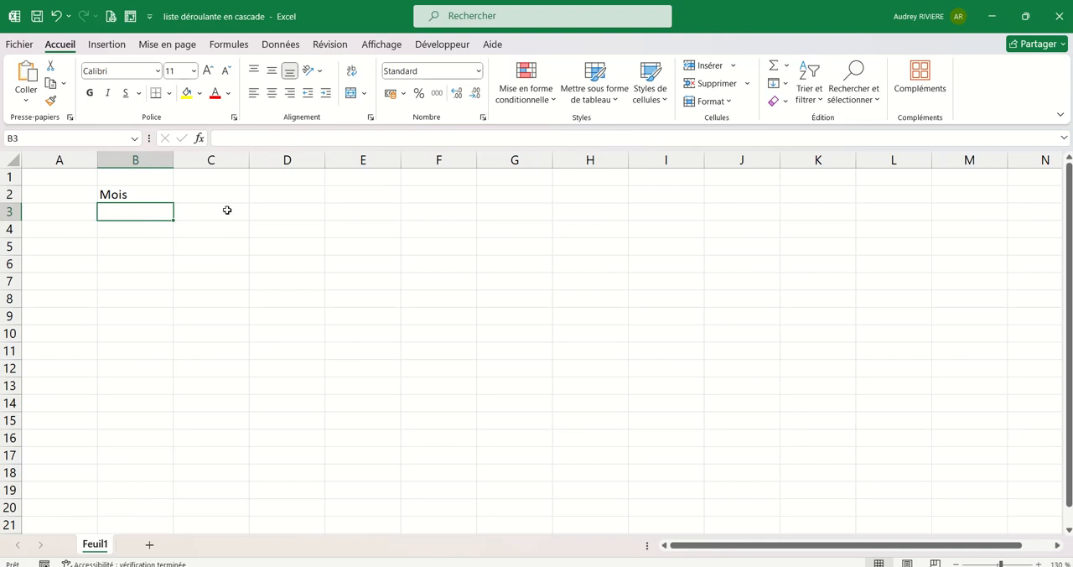
Enter the header "Date" in cell C2, beside the "Mois" header.
left_click(220, 196)
left_click(223, 215)
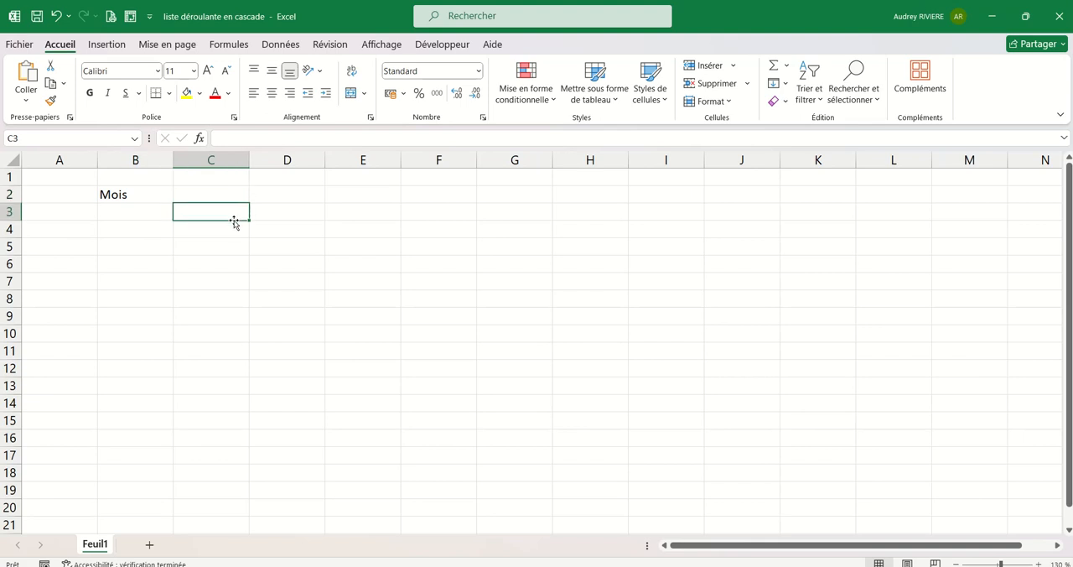
left_click(209, 196)
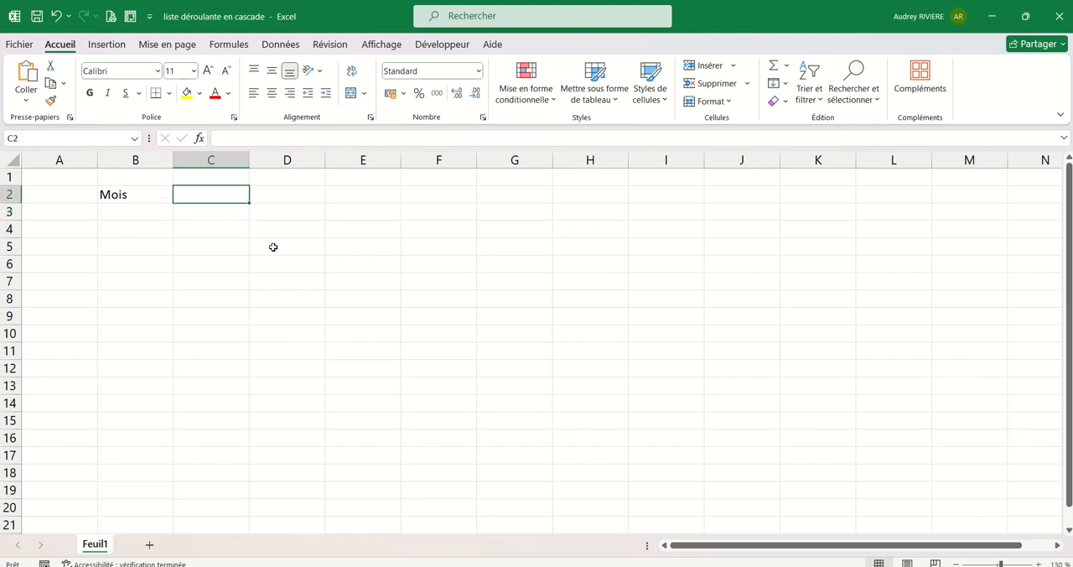
type("Péri")
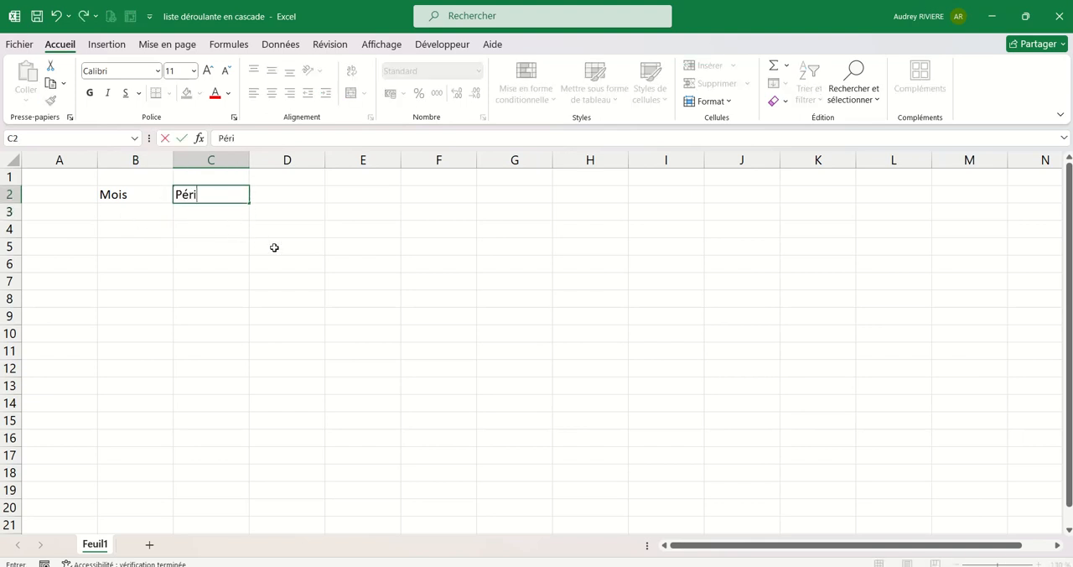
key("BackSpace")
key("BackSpace")
key("BackSpace")
key("BackSpace")
type("Dat")
left_click(301, 260)
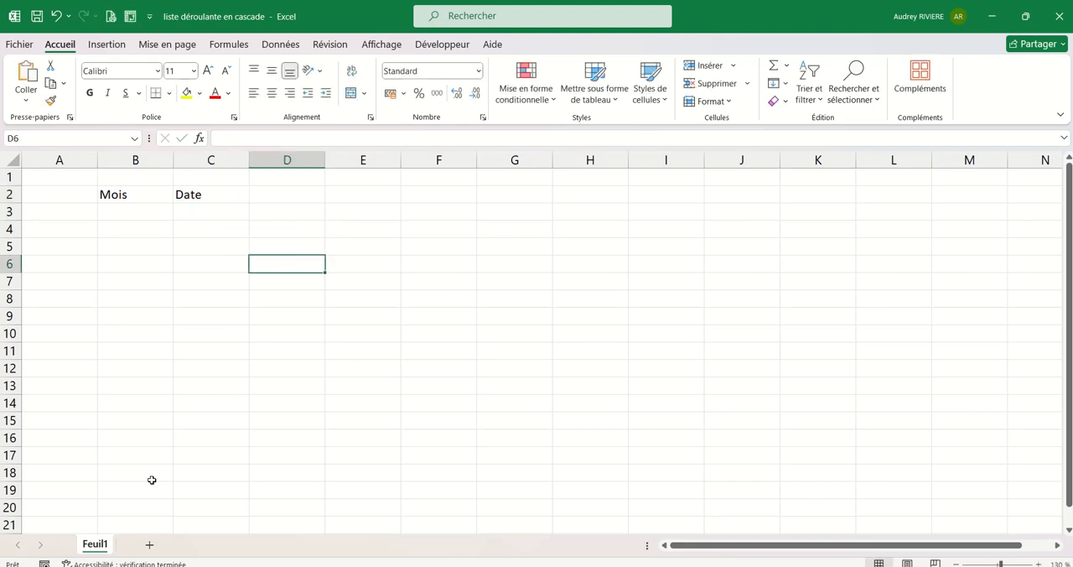
Add a new worksheet and name it "liste".
left_click(149, 545)
double_click(147, 547)
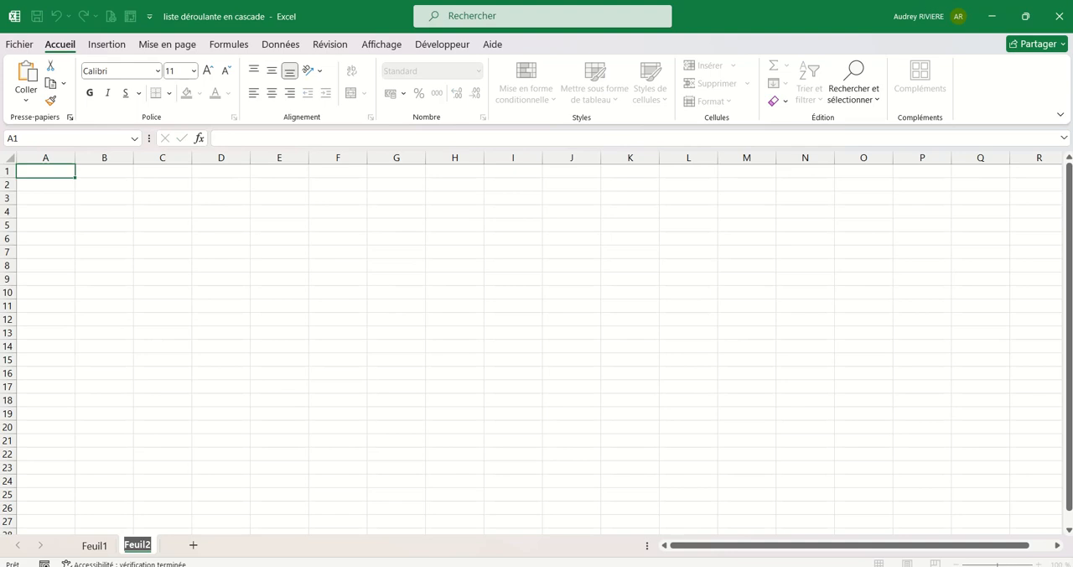
type("liste")
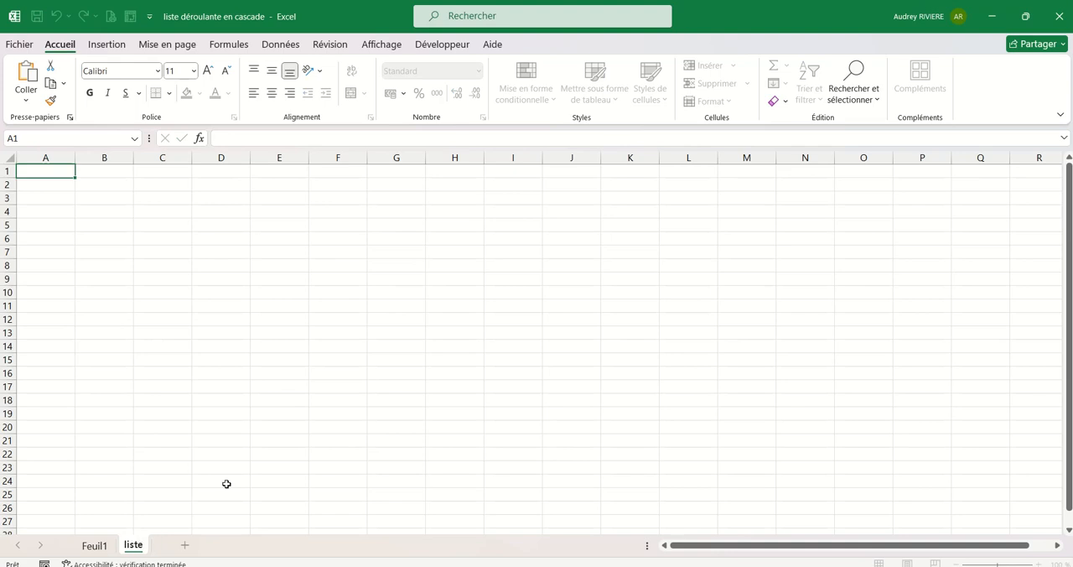
left_click(221, 453)
Enter "janvier" in A1 of the liste sheet and extend the month series across row 1 to "décembre" in L1.
left_click(114, 170)
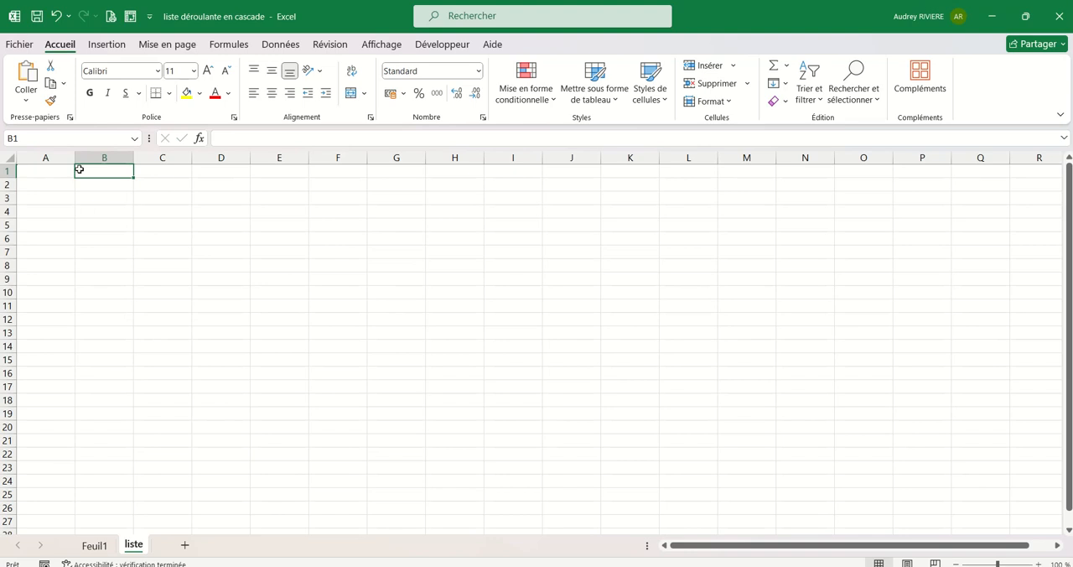
left_click(48, 170)
type("janvier")
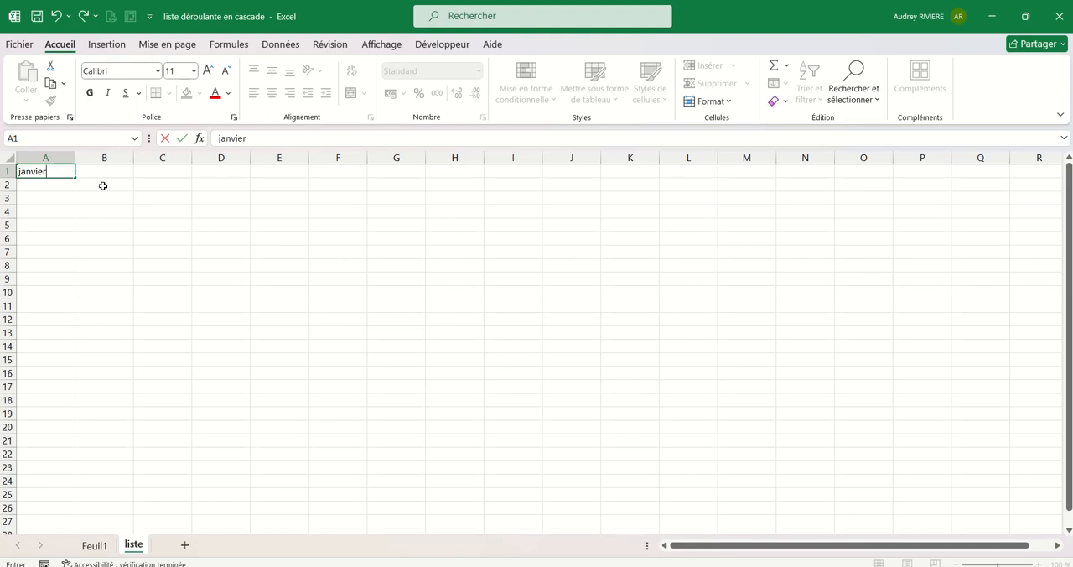
key("Return")
left_click(71, 172)
left_click_drag(75, 177, 710, 174)
Enter 01/01/2024 in A2 and 01/02/2024 in B2, and extend the monthly series across row 2 to 01/12/2024 in L2.
left_click(70, 184)
scroll(127, 253, "up", 1)
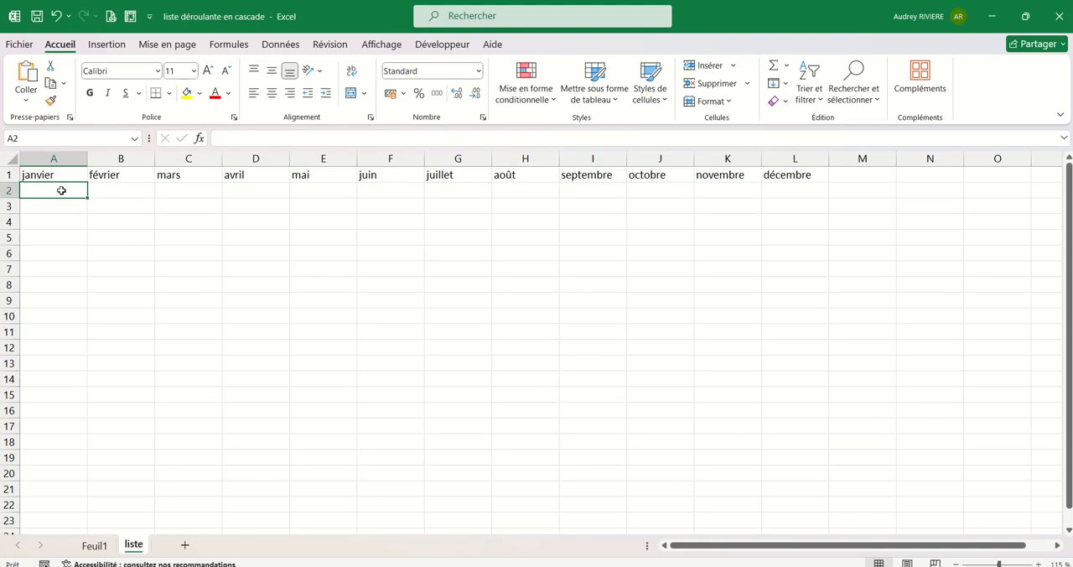
type("01")
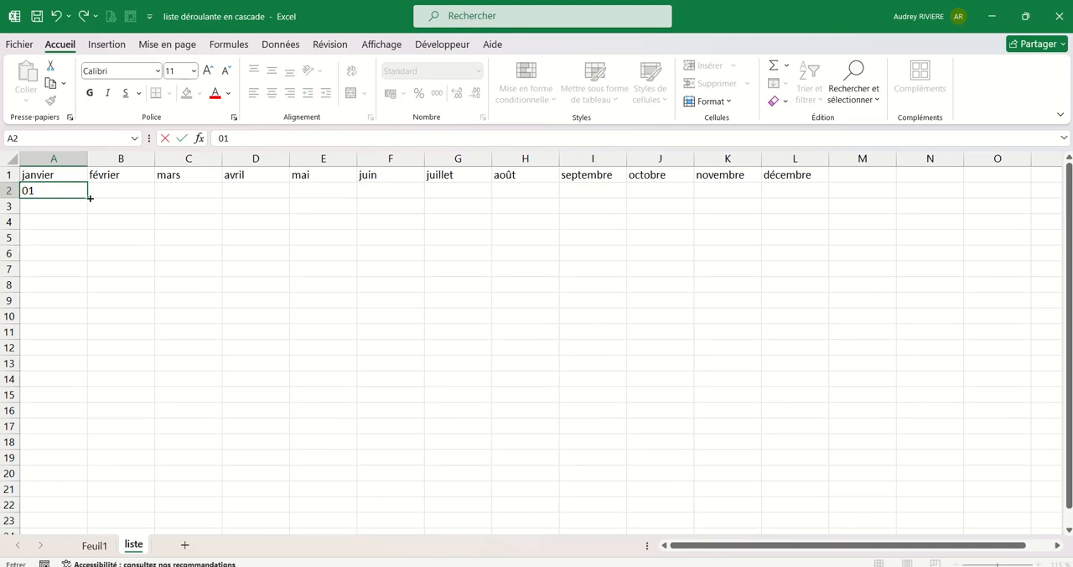
type("/01/2024")
left_click(118, 192)
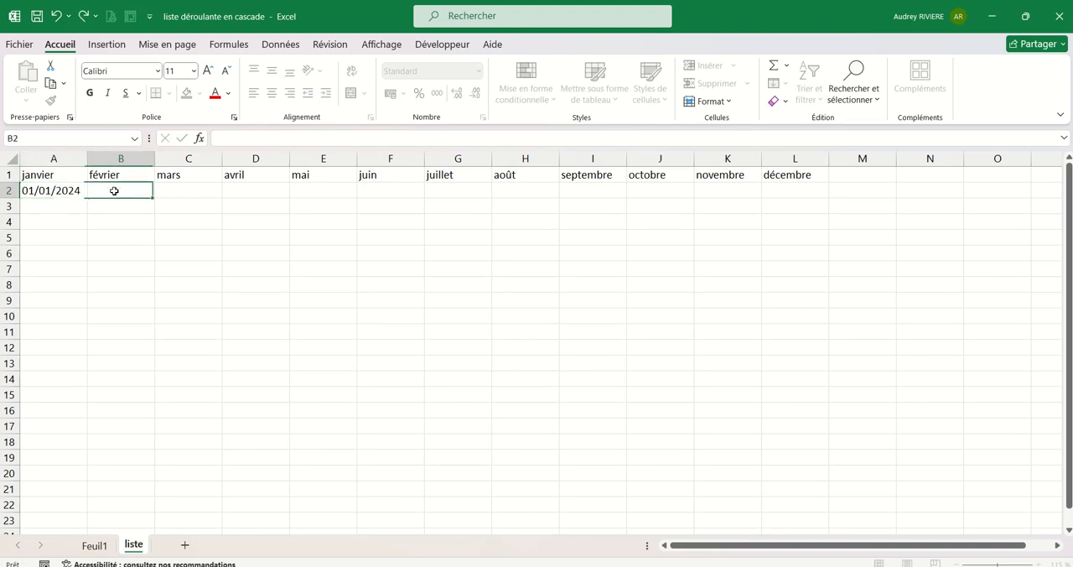
type("01/02/8")
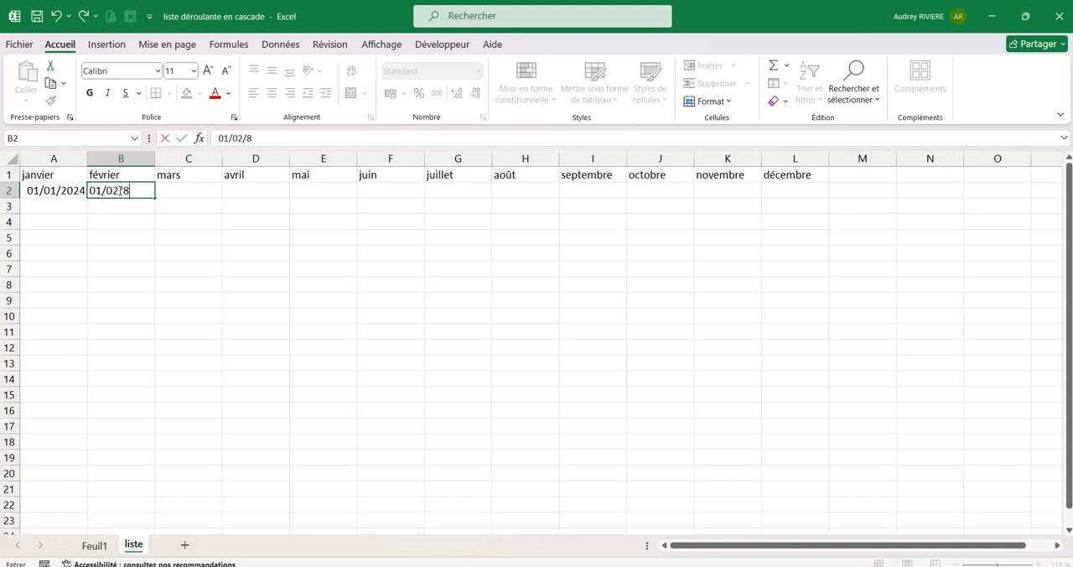
type("20")
left_click(171, 237)
left_click_drag(52, 195, 826, 193)
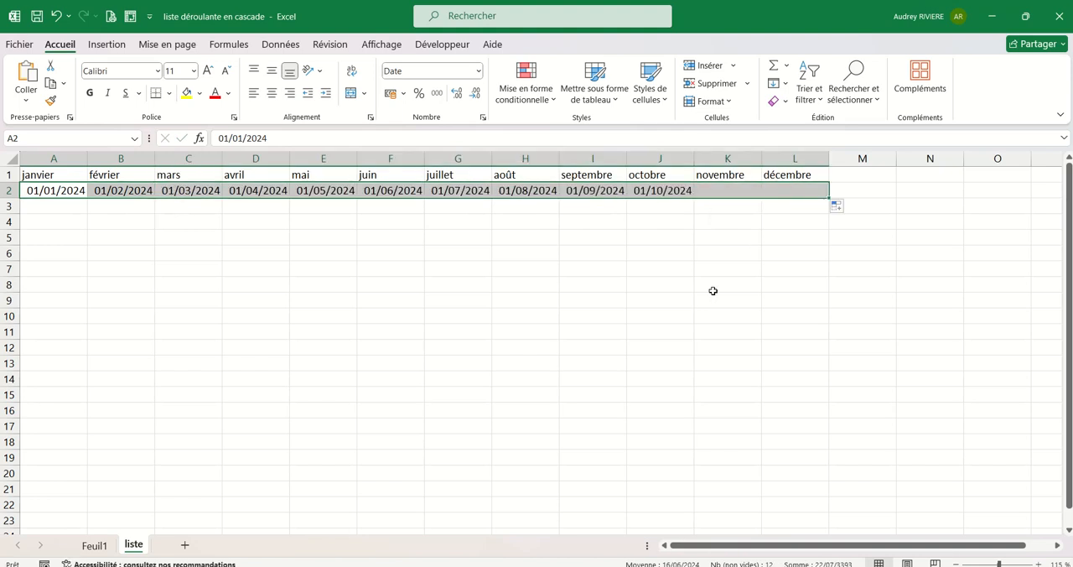
left_click(60, 208)
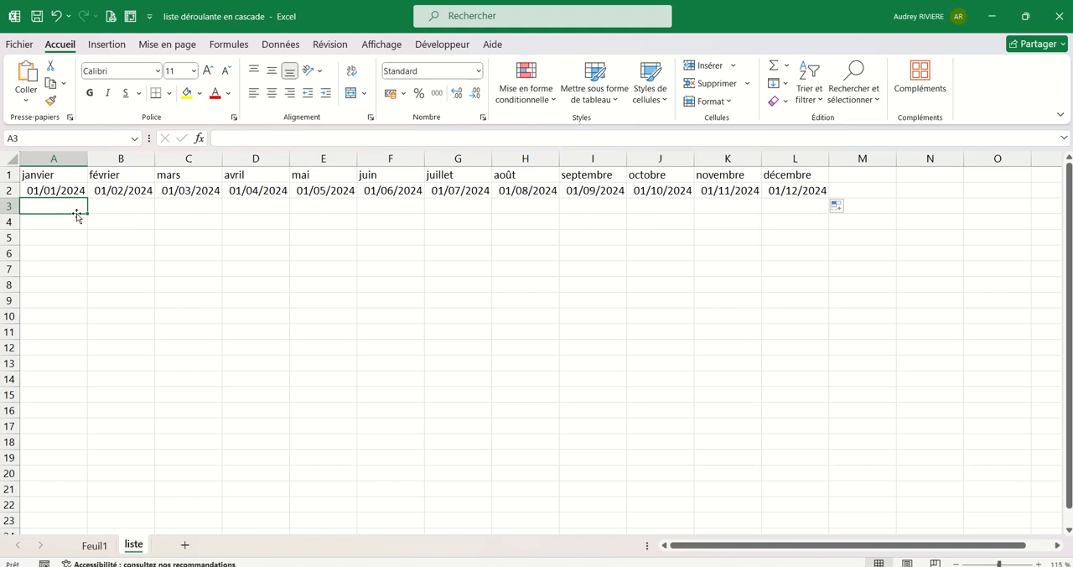
type("02/0")
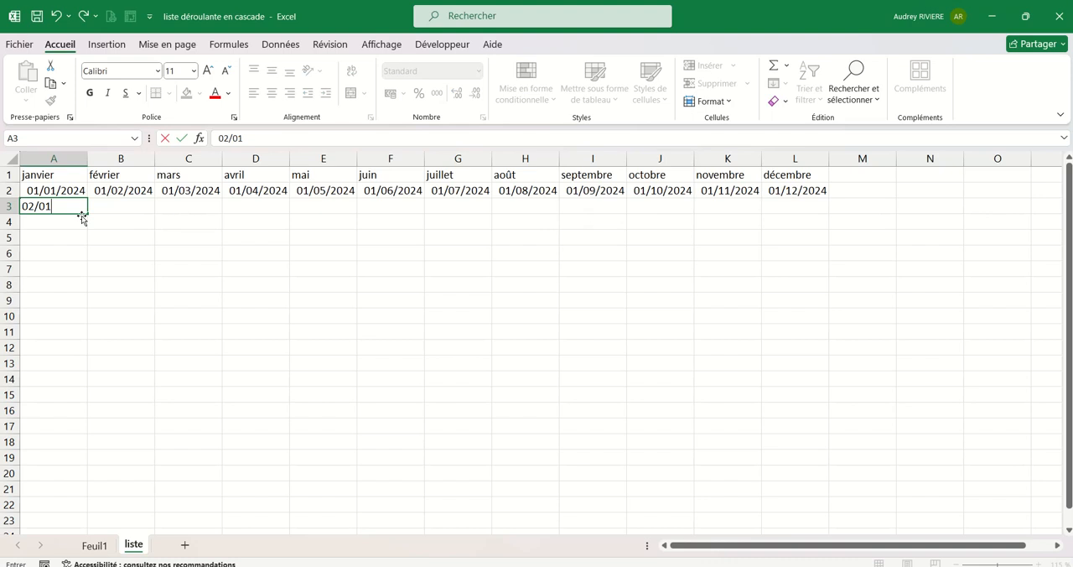
type("1")
key("BackSpace")
key("BackSpace")
key("BackSpace")
key("BackSpace")
left_click(156, 239)
Fill daily dates down the January, February and March columns through 31/01/2024, 29/02/2024 and 31/03/2024.
left_click(86, 196)
left_click_drag(87, 198, 81, 468)
scroll(157, 293, "up", 4)
left_click(146, 192)
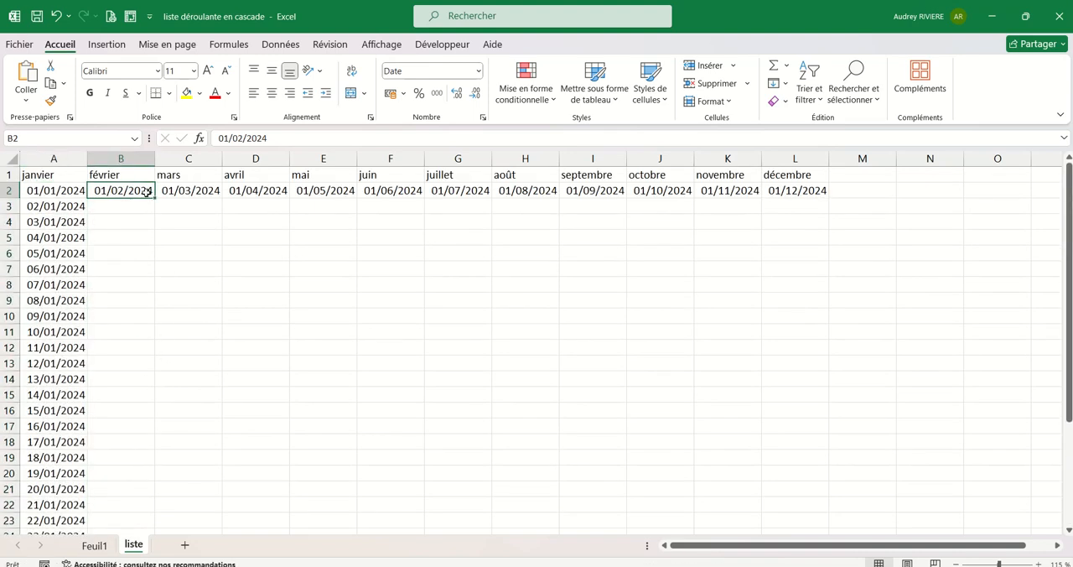
left_click_drag(154, 199, 118, 529)
scroll(194, 384, "up", 3)
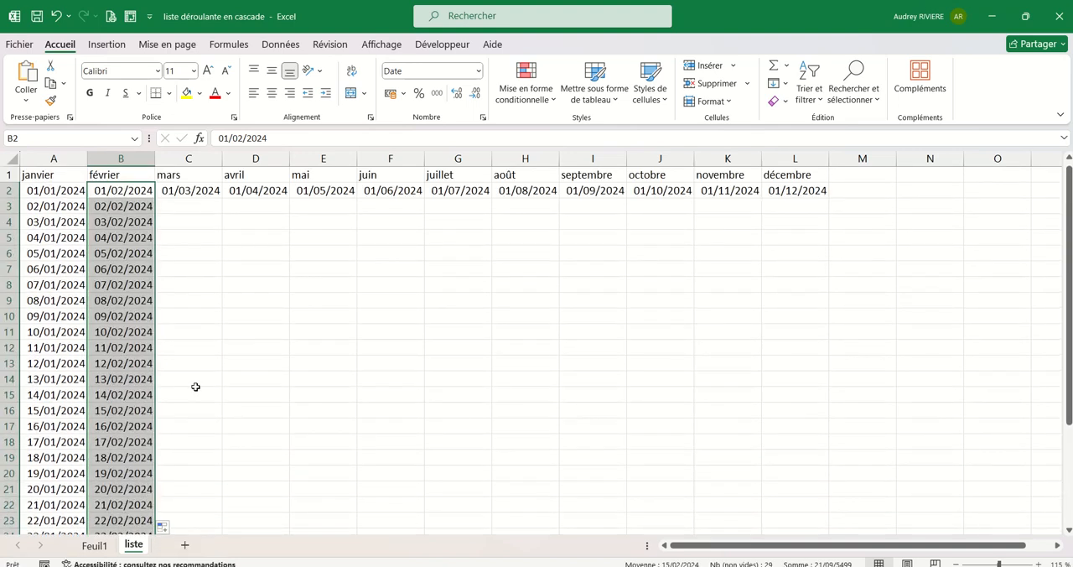
left_click(217, 195)
left_click_drag(224, 198, 211, 515)
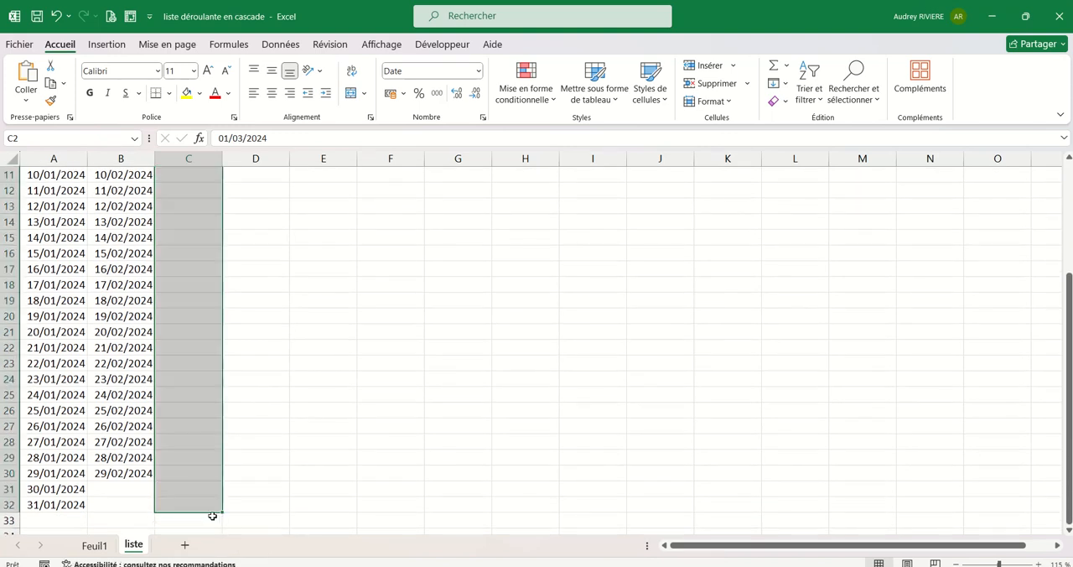
scroll(228, 495, "up", 3)
Fill daily dates down each column from April to September through the 21st of the month in row 22.
left_click(274, 199)
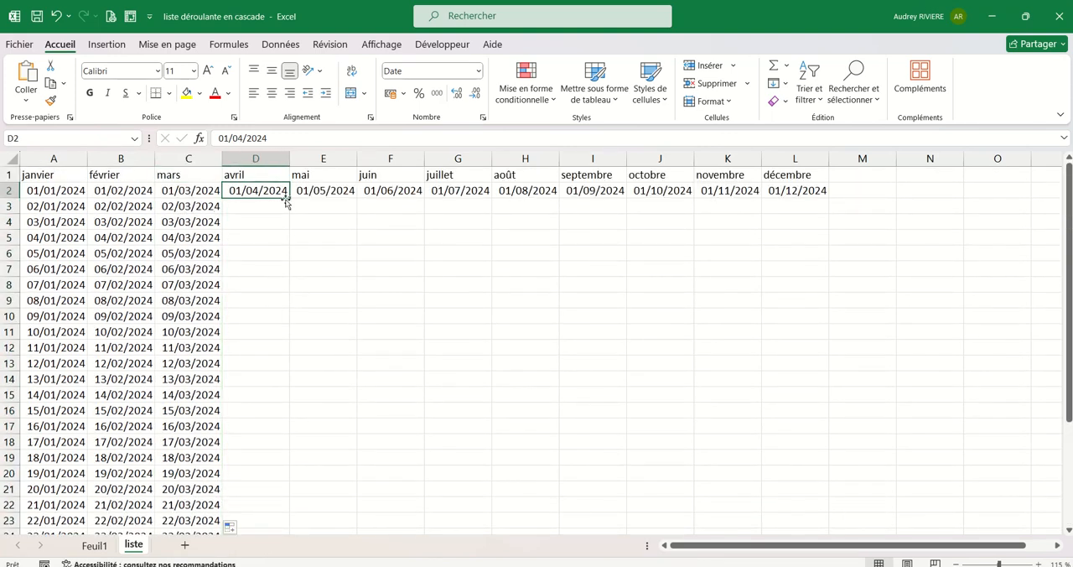
left_click_drag(289, 199, 283, 509)
left_click(351, 195)
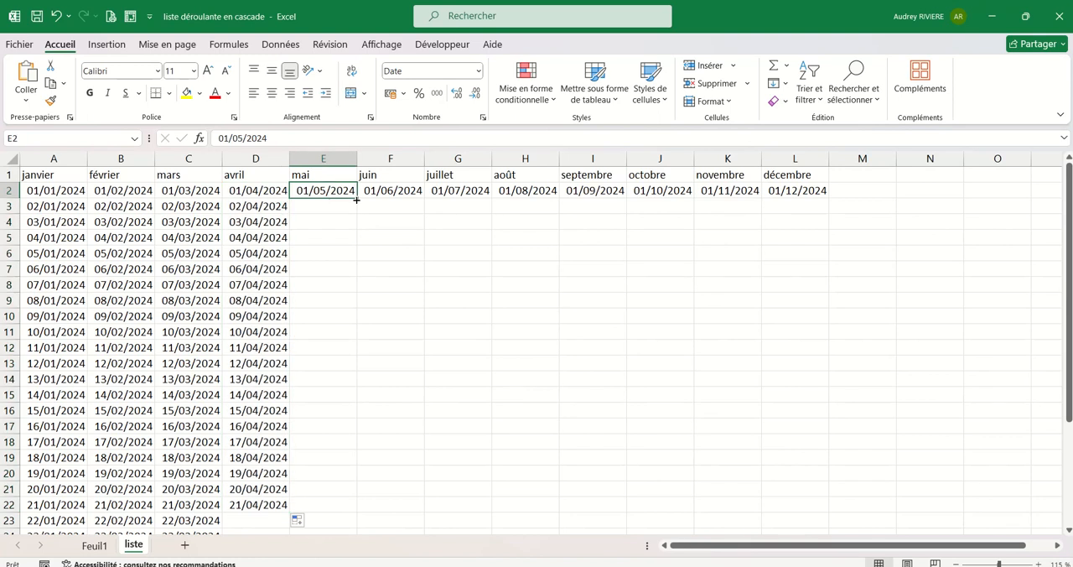
left_click_drag(358, 199, 359, 507)
left_click(402, 195)
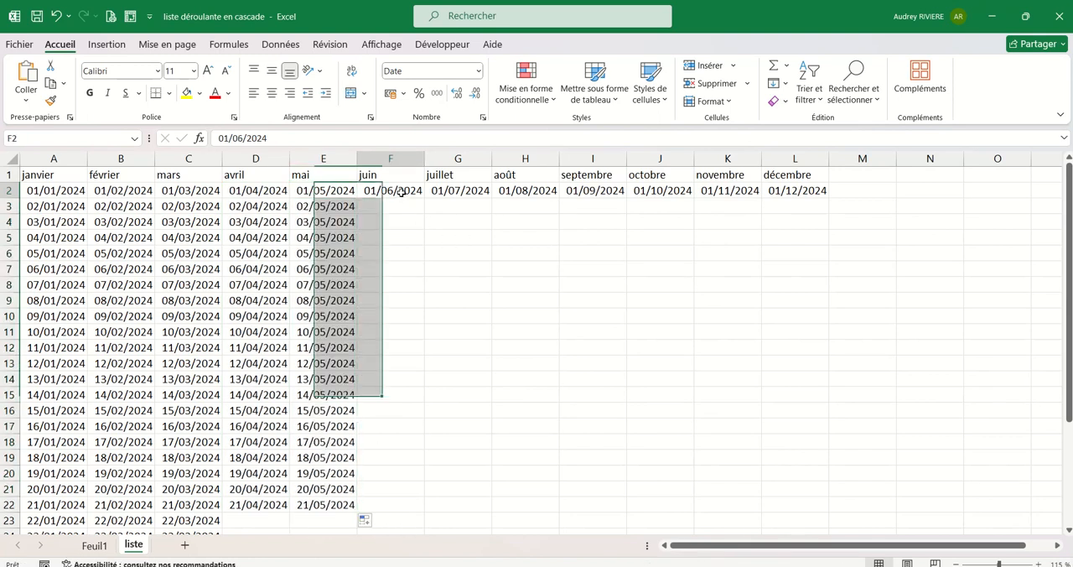
left_click_drag(425, 200, 395, 507)
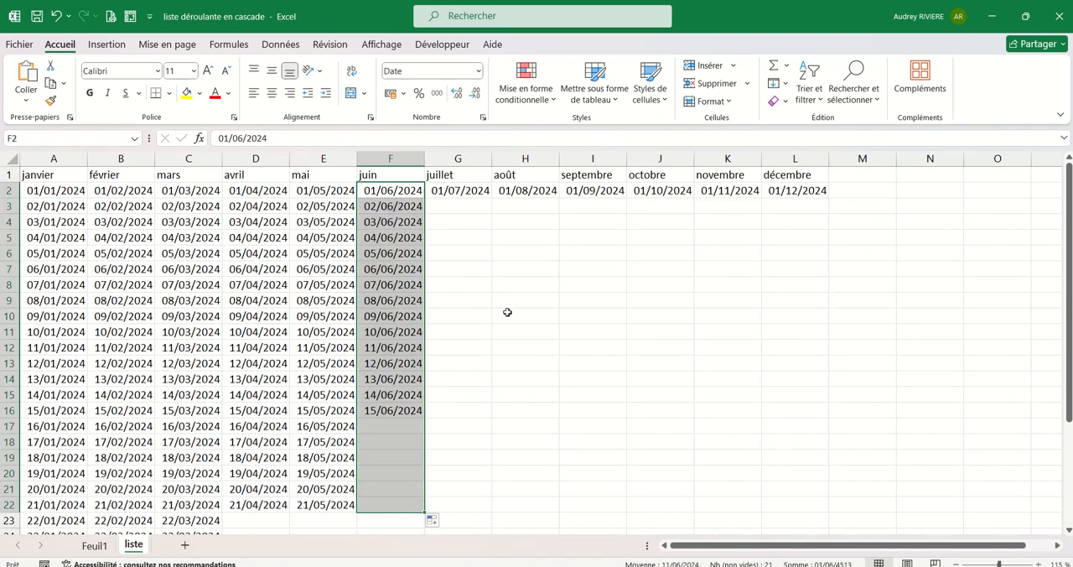
left_click(470, 193)
left_click_drag(491, 200, 441, 508)
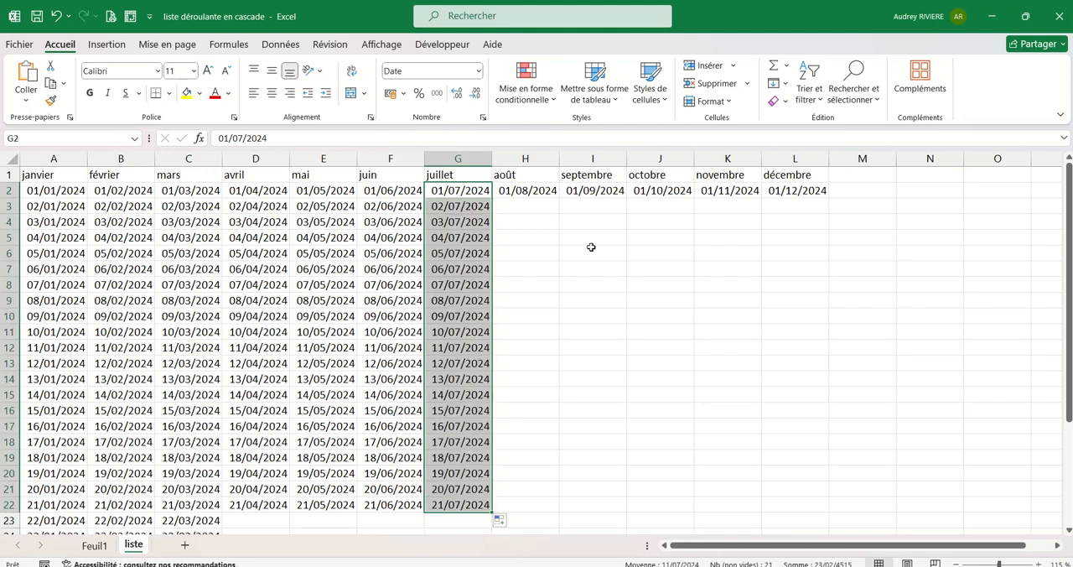
left_click(546, 189)
left_click_drag(558, 201, 546, 508)
left_click(614, 191)
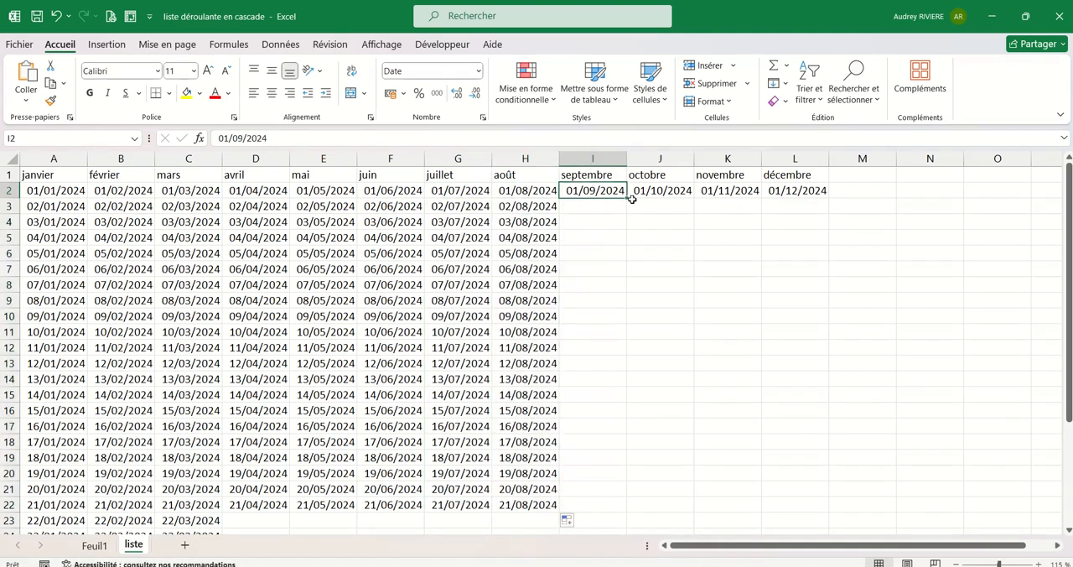
left_click_drag(627, 199, 629, 511)
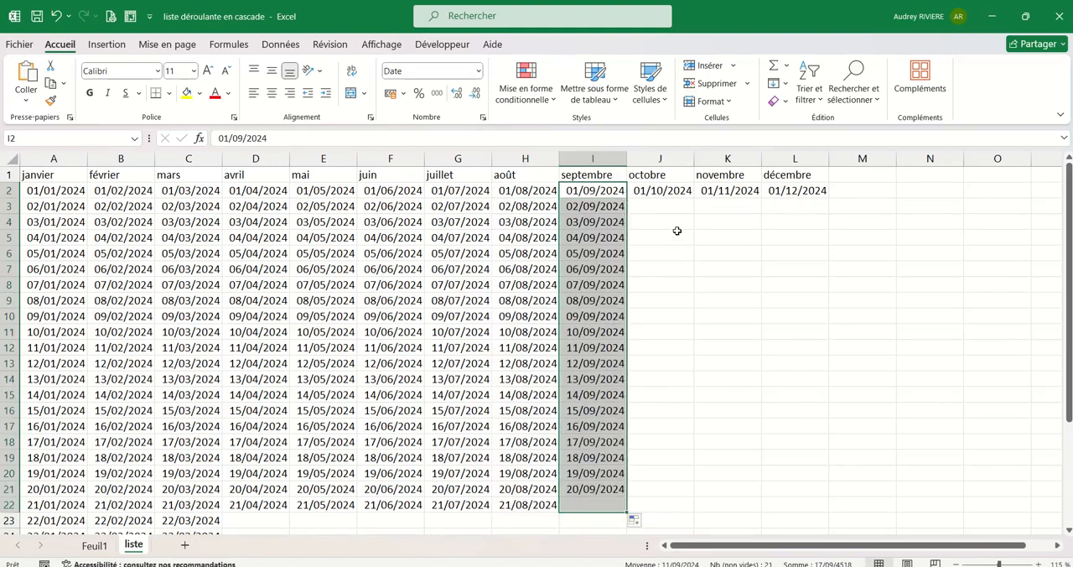
Fill daily dates down the October, November and December columns through 22/10/2024, 19/11/2024 and 22/12/2024.
left_click(676, 191)
left_click_drag(693, 199, 694, 522)
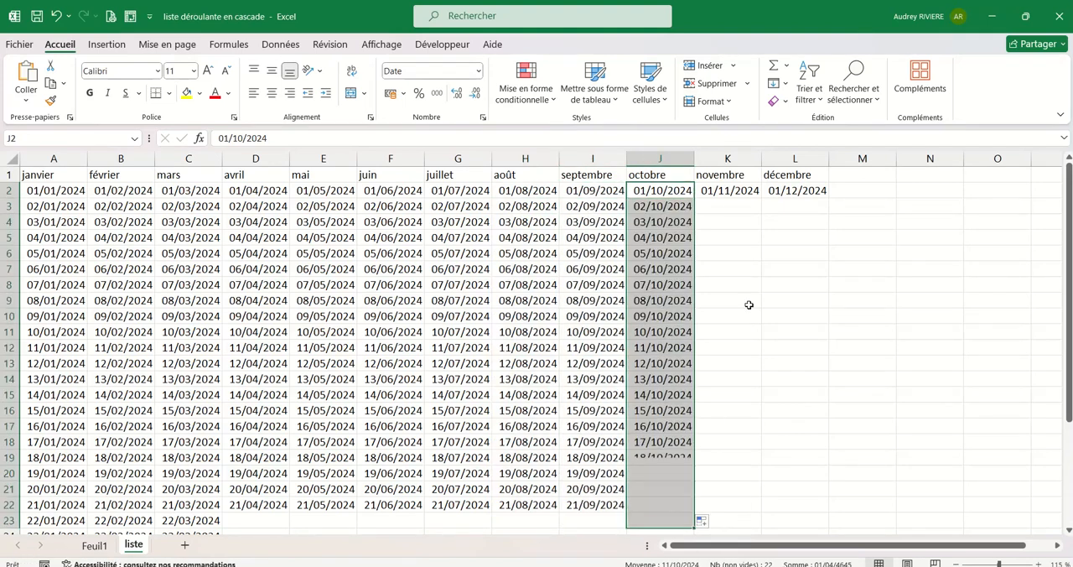
left_click(749, 198)
left_click_drag(763, 199, 763, 475)
left_click(793, 192)
left_click_drag(830, 199, 830, 522)
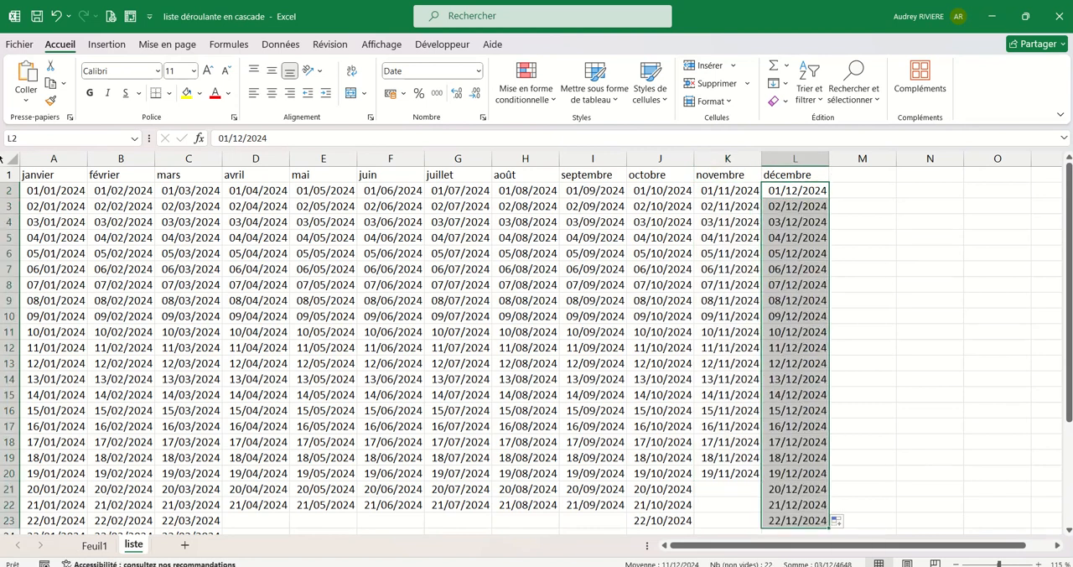
Create named ranges from the full month table A1:L32, using only the top row (Ligne du haut) as names.
left_click(54, 176)
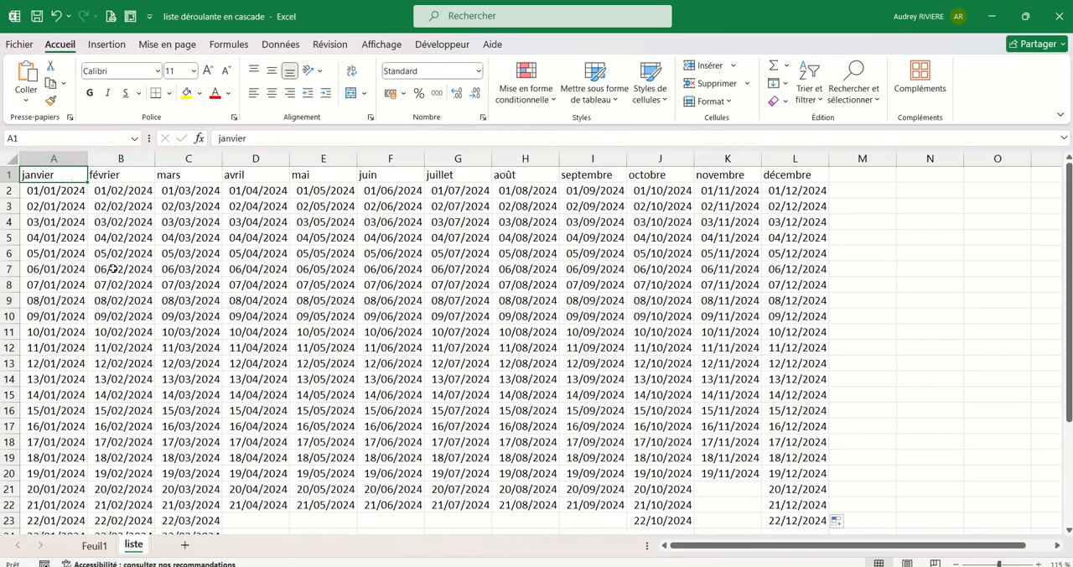
key("ctrl+shift+End")
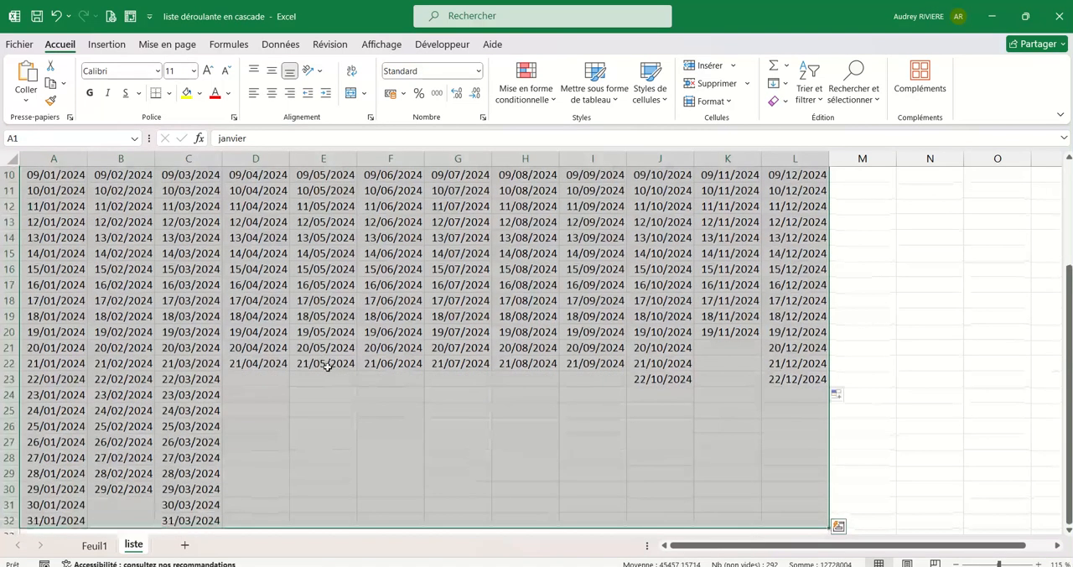
scroll(188, 414, "up", 3)
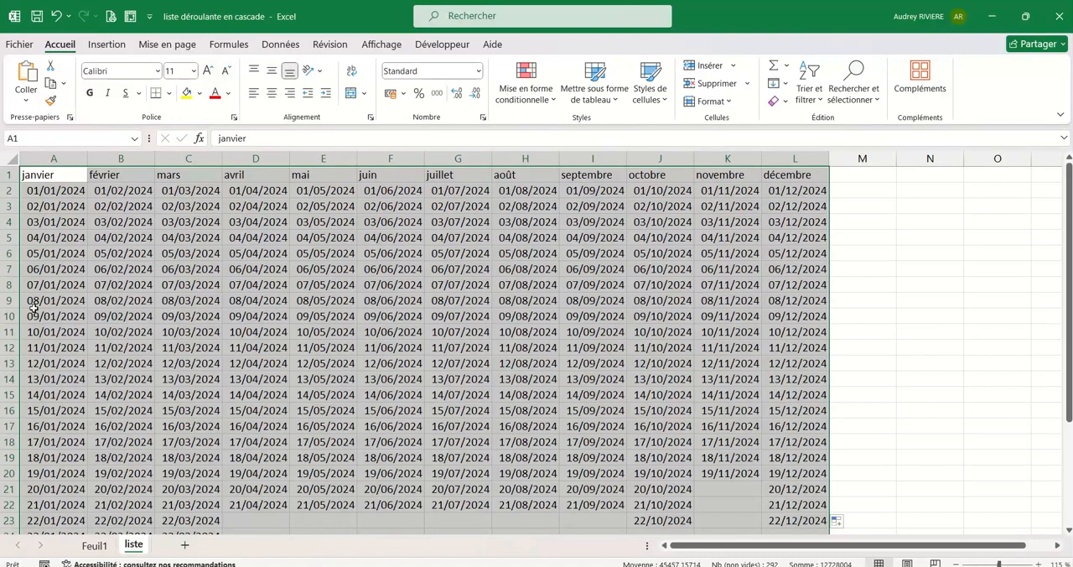
left_click(228, 44)
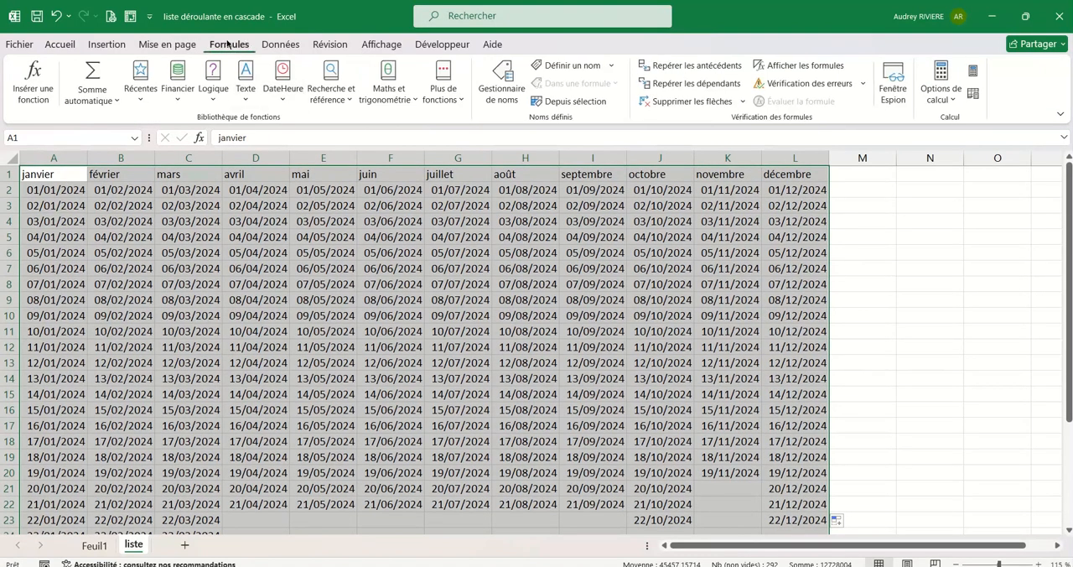
left_click(574, 101)
left_click(454, 283)
left_click_drag(492, 237, 491, 193)
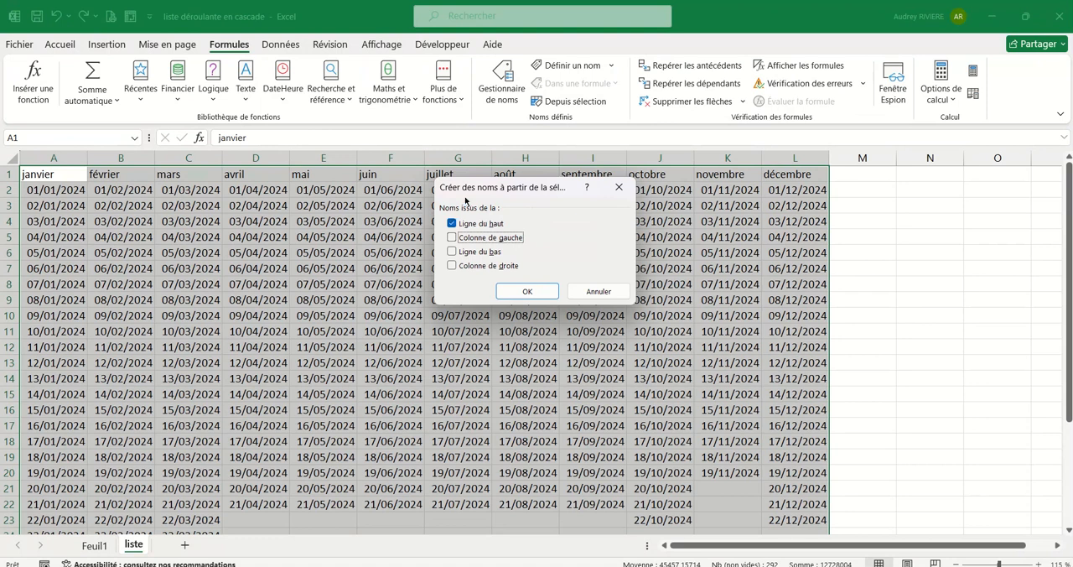
left_click_drag(503, 188, 489, 199)
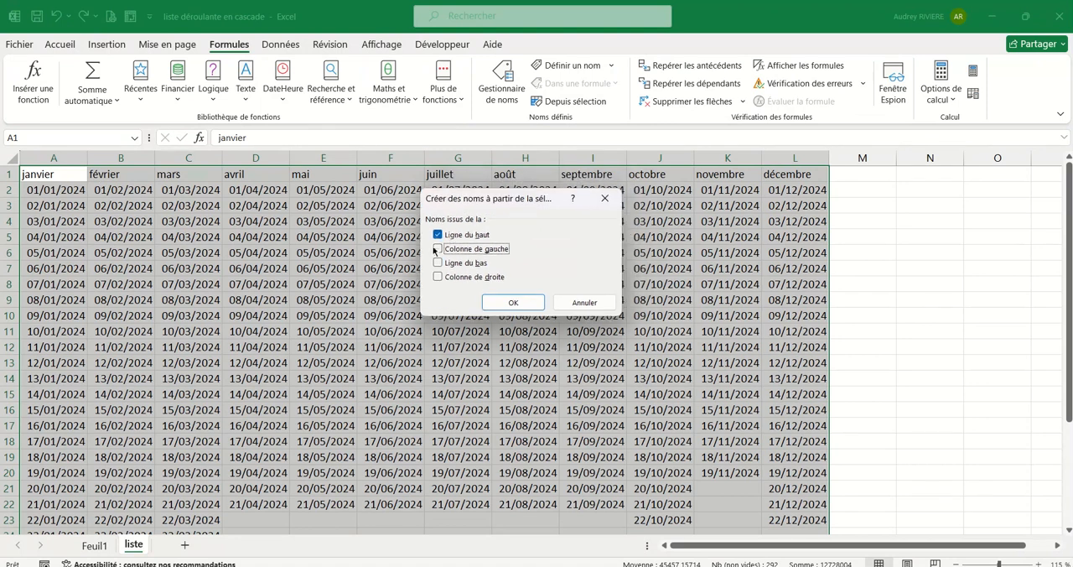
left_click(513, 302)
Check which date cells the named ranges janvier and février cover on the liste sheet.
left_click(641, 267)
left_click(135, 137)
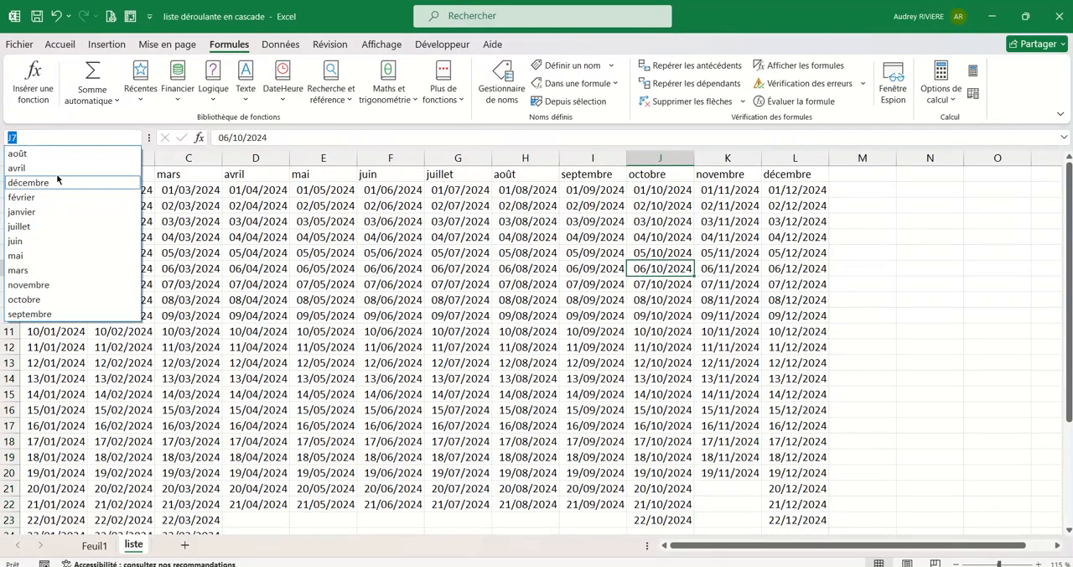
left_click(31, 217)
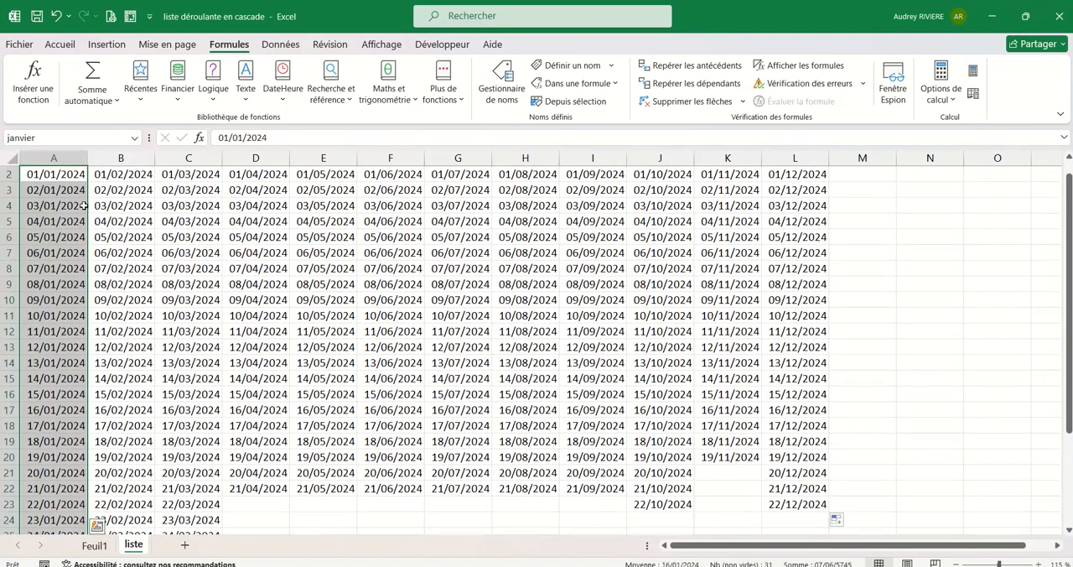
scroll(79, 315, "up", 1)
scroll(72, 384, "down", 3)
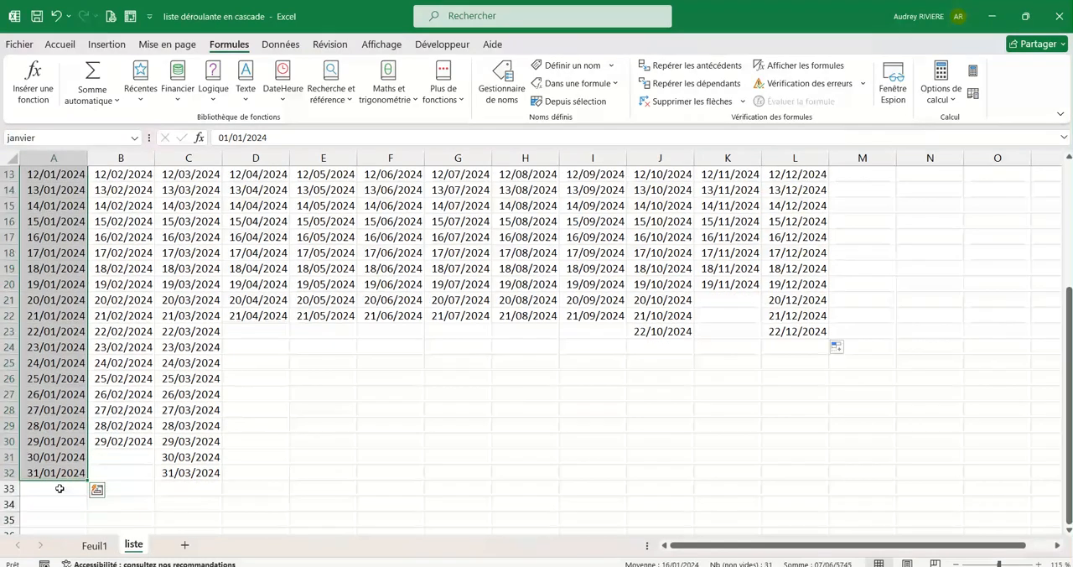
scroll(64, 388, "up", 3)
left_click(134, 140)
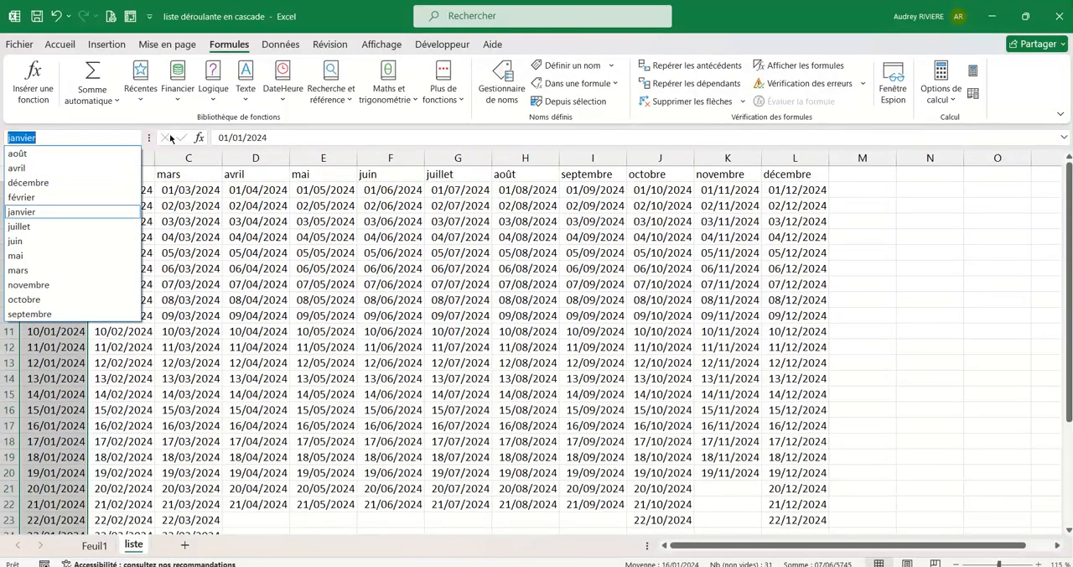
left_click(38, 202)
scroll(150, 430, "up", 1)
scroll(151, 243, "down", 3)
left_click(256, 315)
scroll(256, 315, "up", 3)
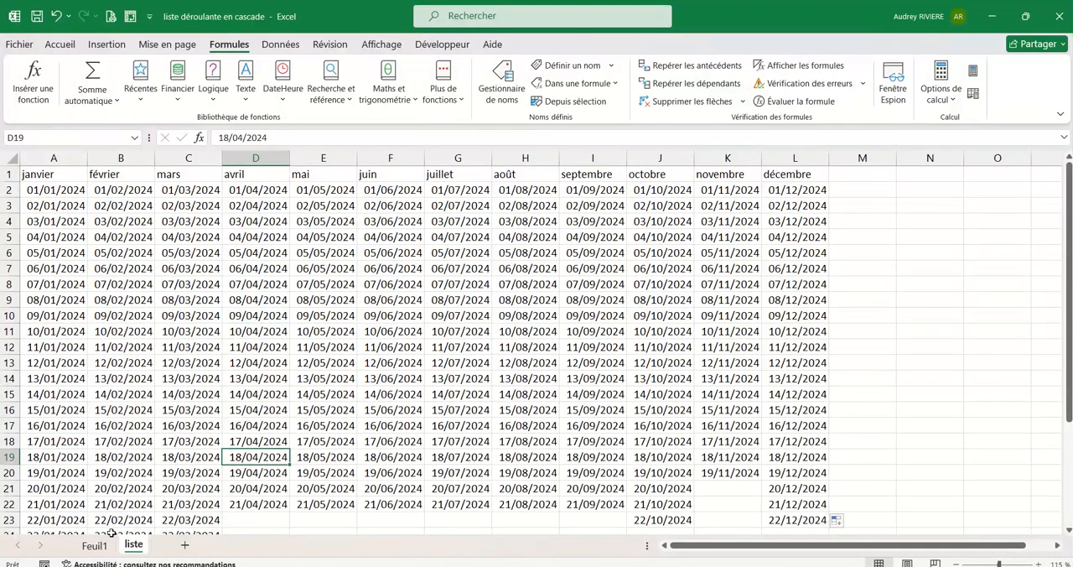
Name the month header range A1:L1 listemois.
left_click_drag(37, 174, 805, 174)
left_click(45, 140)
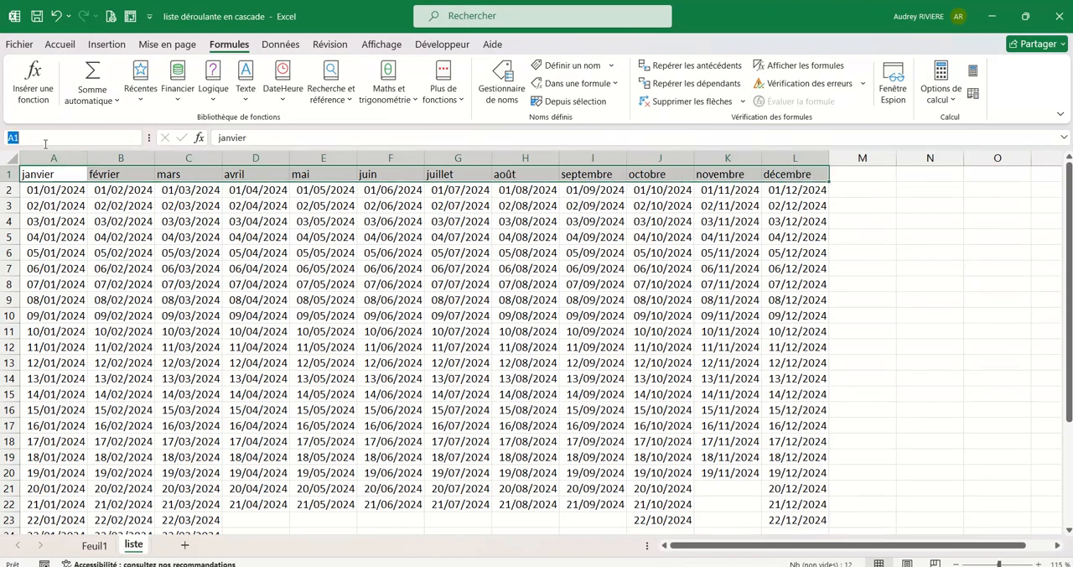
type("listemois")
key("Return")
Return to the Feuil1 sheet and review the Mois and Date headers and the cells beneath them.
left_click(94, 545)
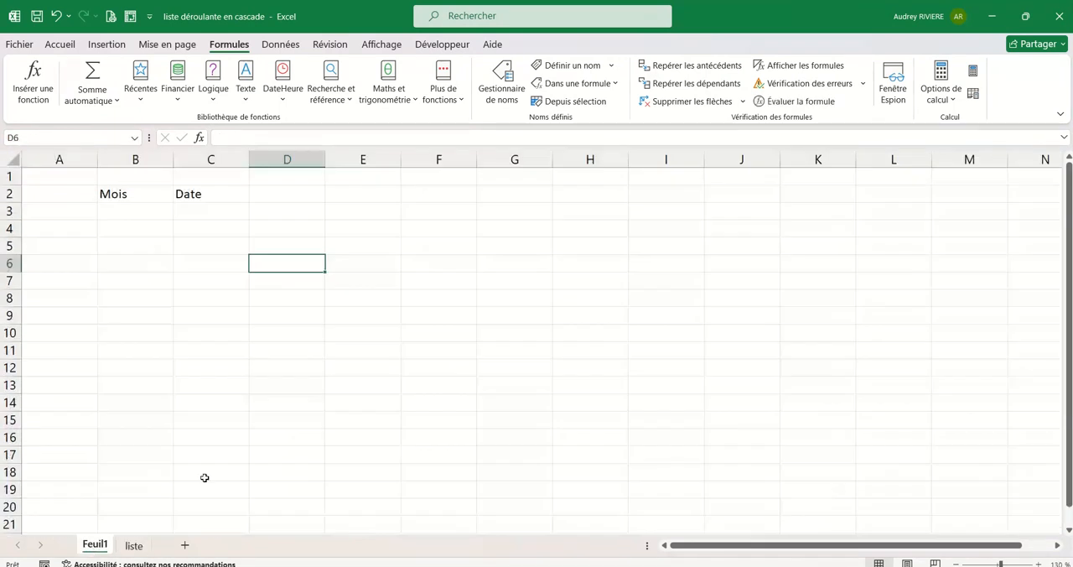
left_click(186, 228)
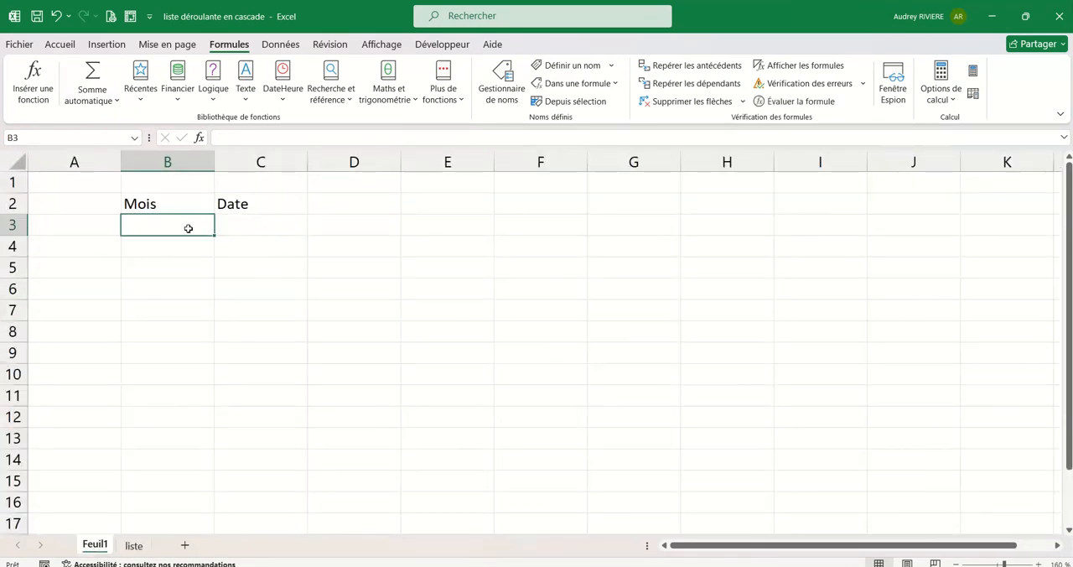
left_click(147, 204)
left_click_drag(148, 204, 239, 204)
left_click(191, 220)
left_click(263, 228)
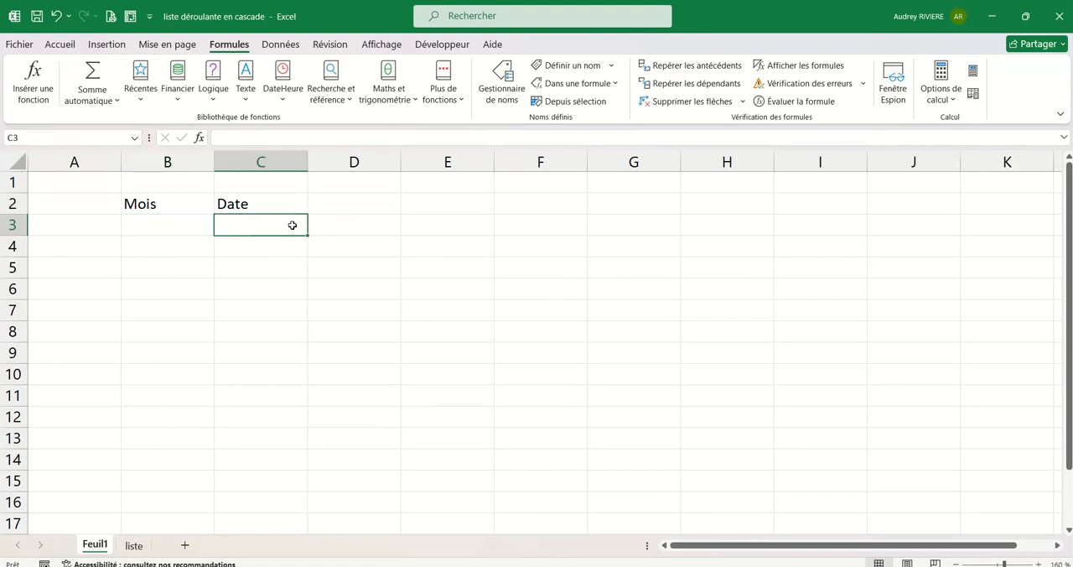
Add a Liste data validation to B3 under Mois with the named range =listemois as its source.
left_click(166, 225)
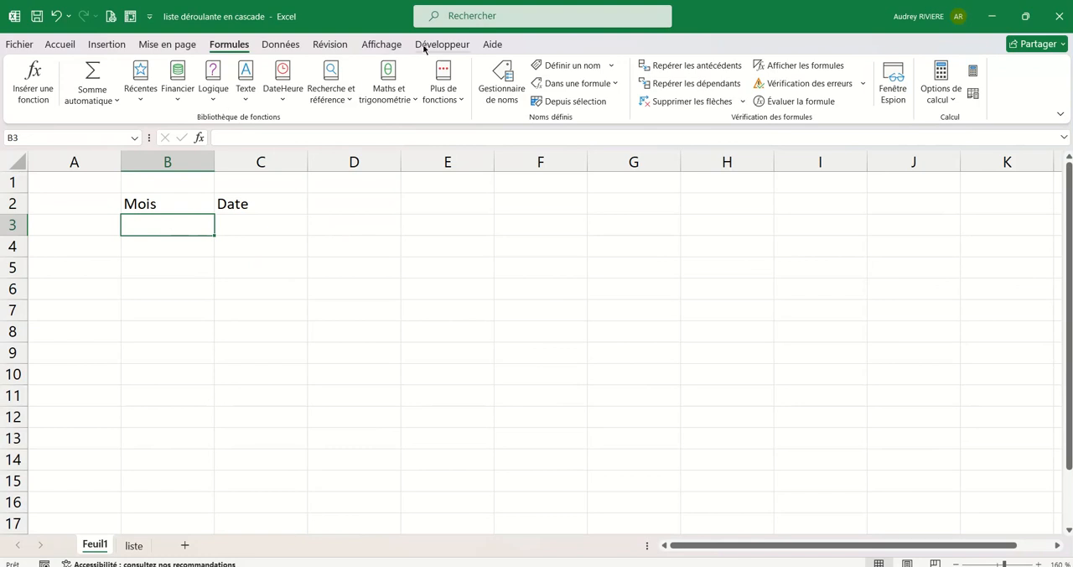
left_click(280, 44)
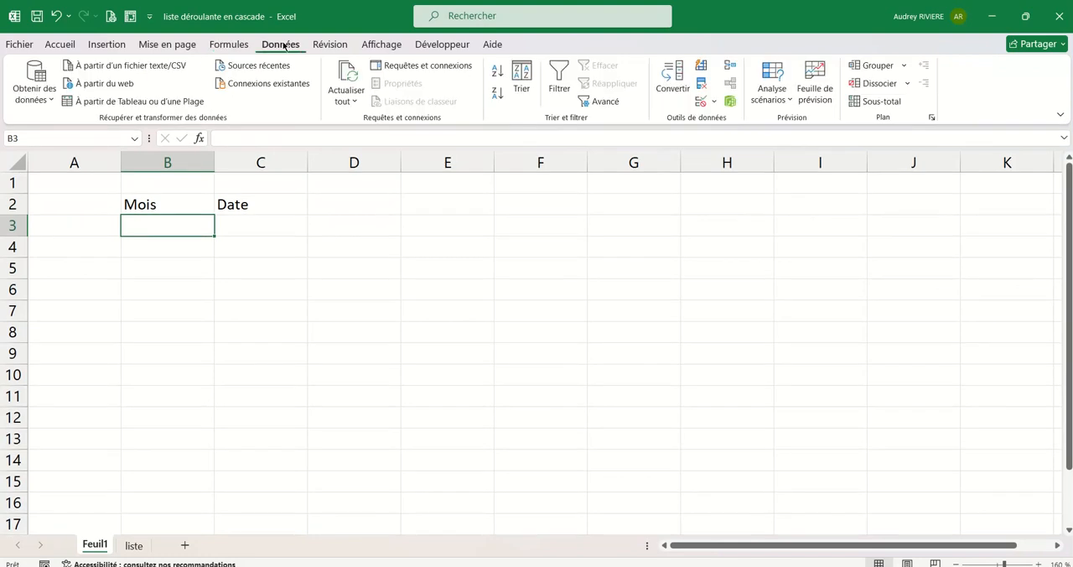
left_click(701, 102)
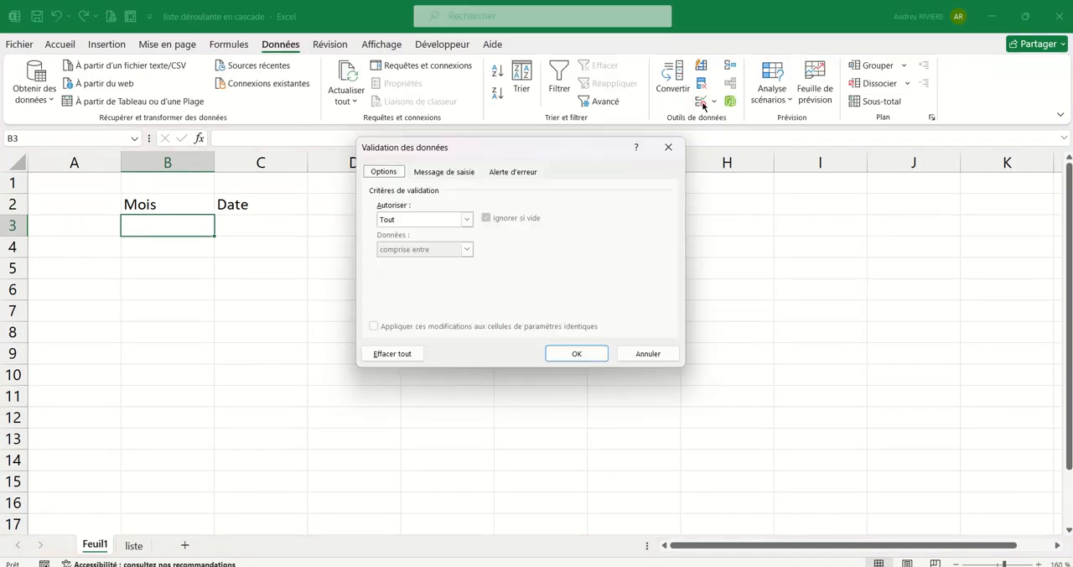
left_click_drag(553, 150, 578, 182)
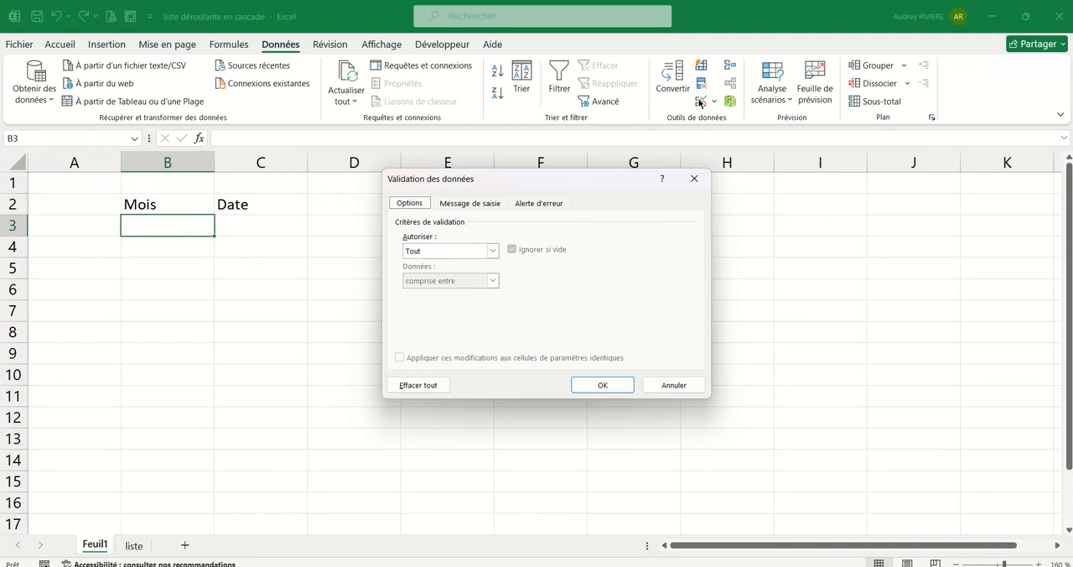
left_click(491, 251)
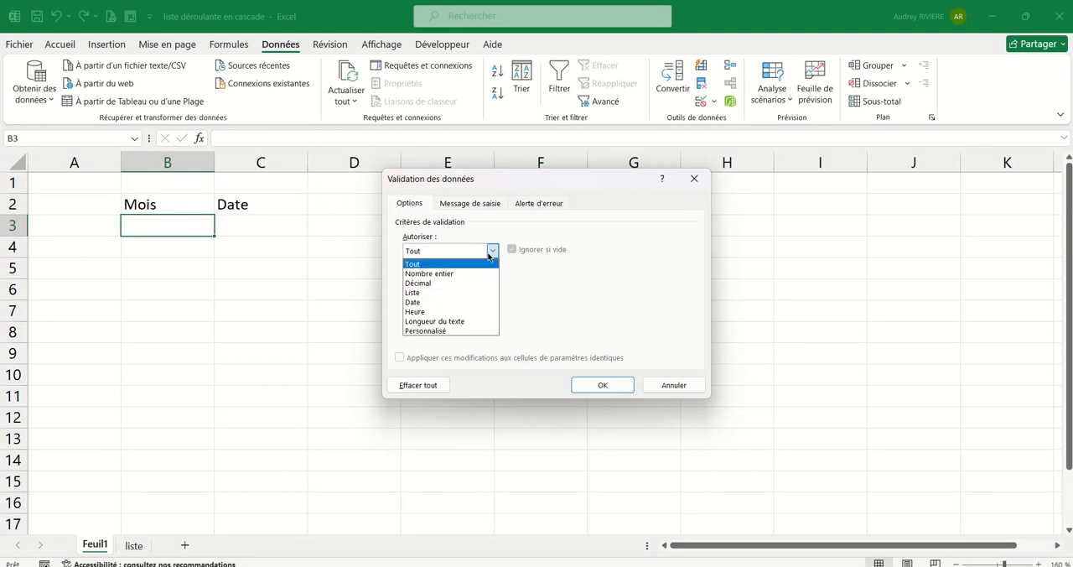
left_click(437, 295)
left_click(432, 310)
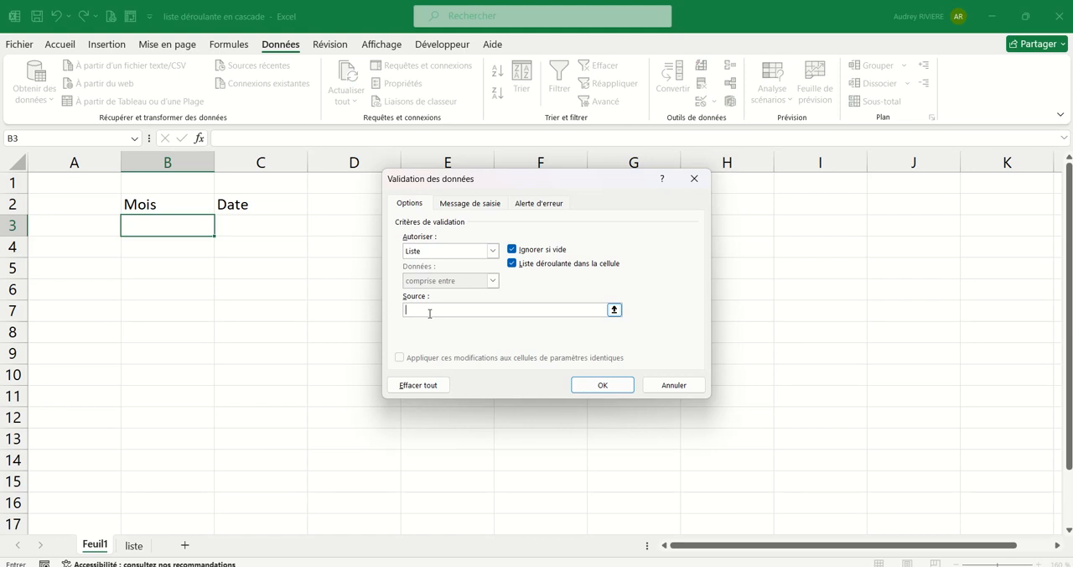
key("F3")
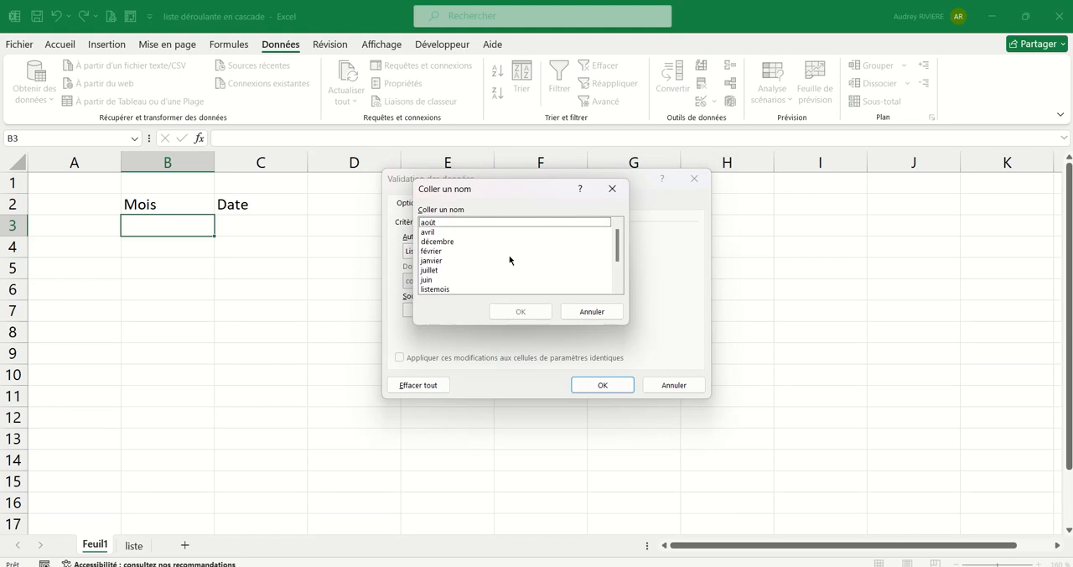
left_click_drag(492, 190, 559, 183)
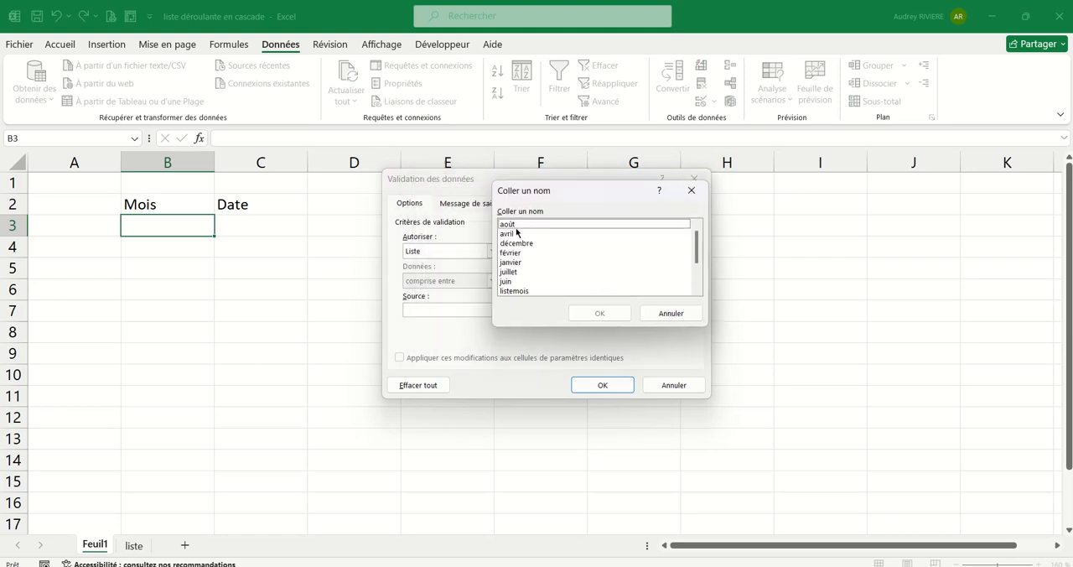
double_click(518, 291)
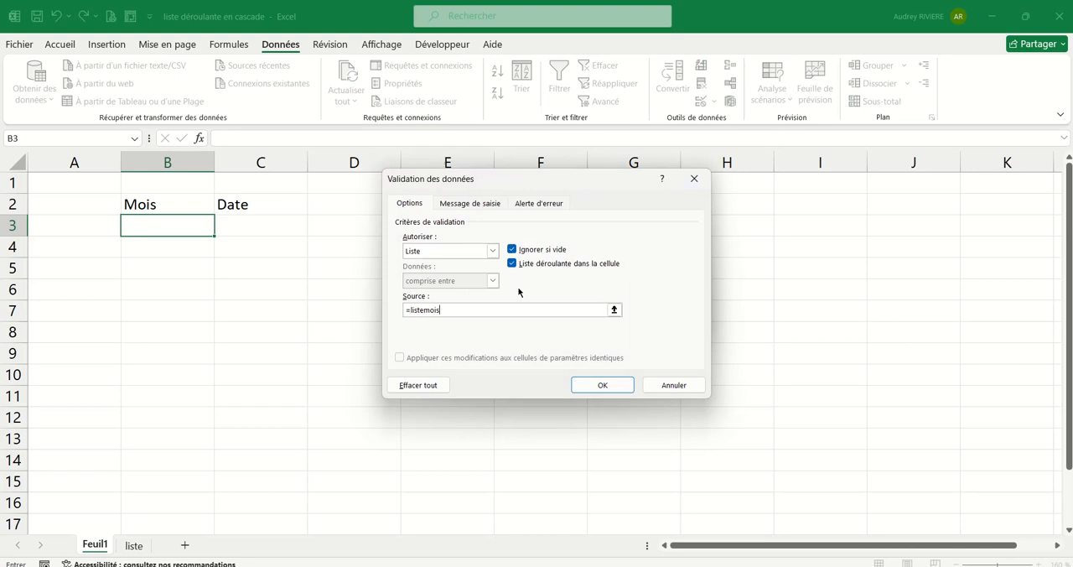
left_click(602, 385)
Choose janvier from the drop-down list in B3 and widen column B slightly.
left_click(222, 229)
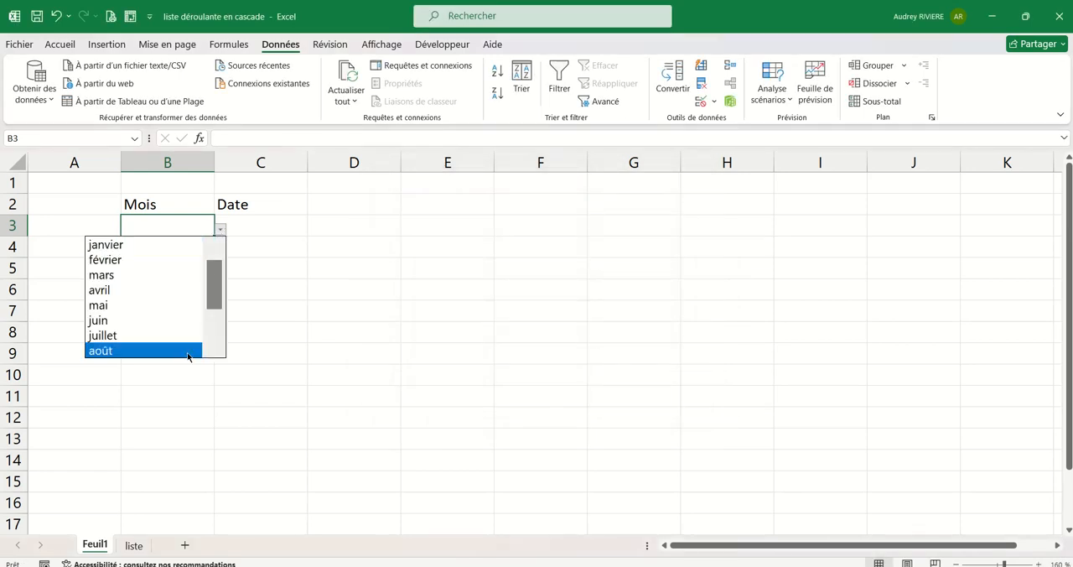
left_click(146, 246)
left_click_drag(214, 165, 234, 166)
Add a Liste data validation to C3 under Date with the source =indirect($B$3).
left_click(306, 228)
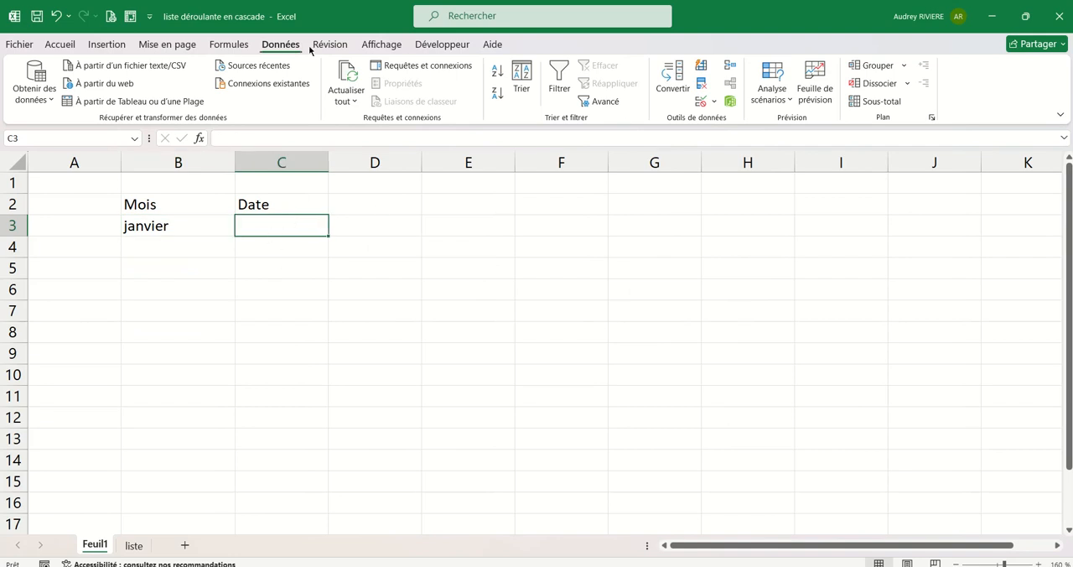
left_click(701, 101)
left_click(492, 251)
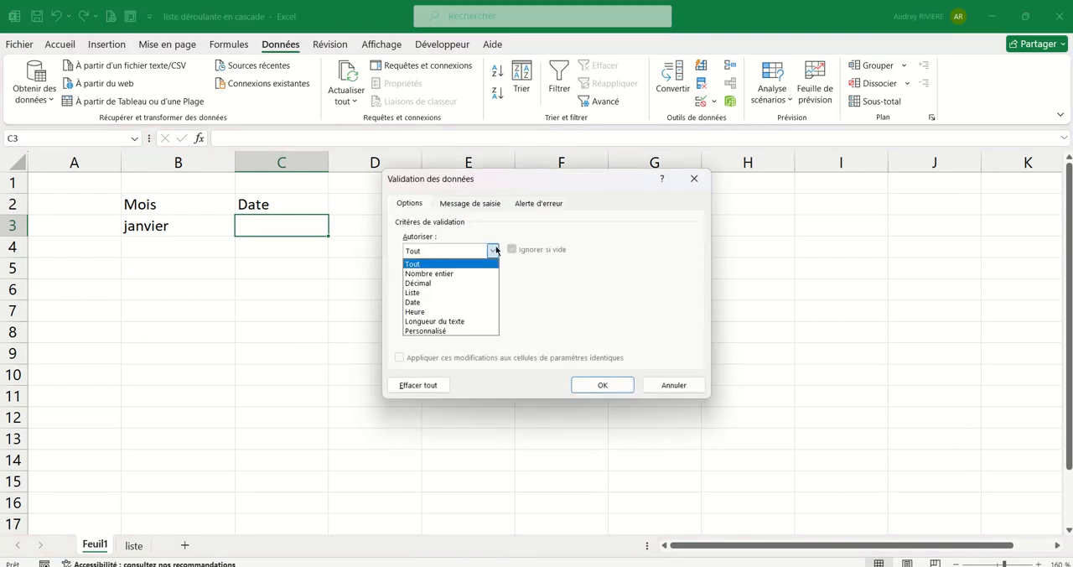
left_click(419, 294)
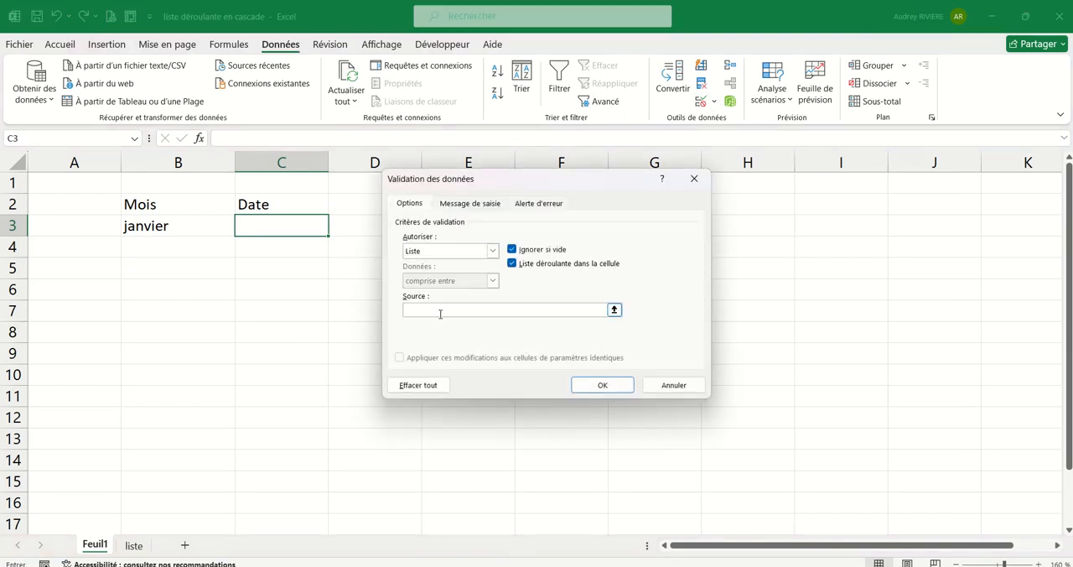
left_click(439, 310)
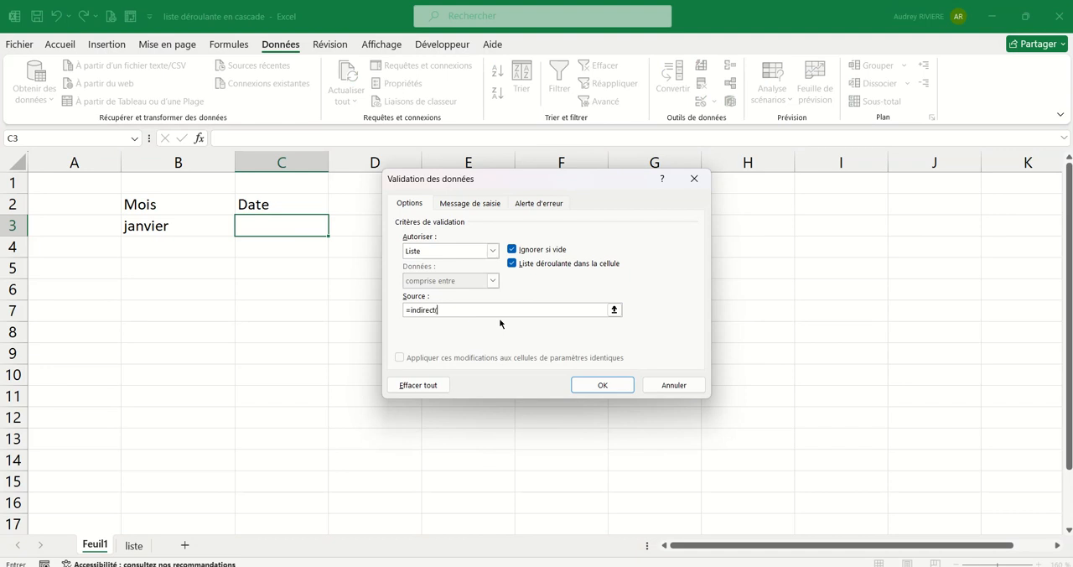
left_click(176, 225)
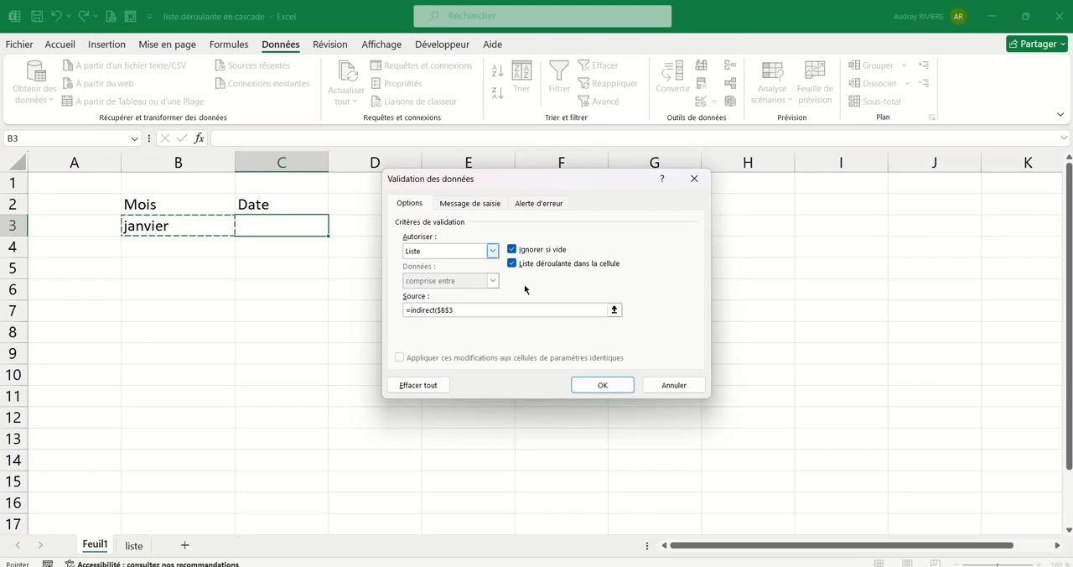
type(")")
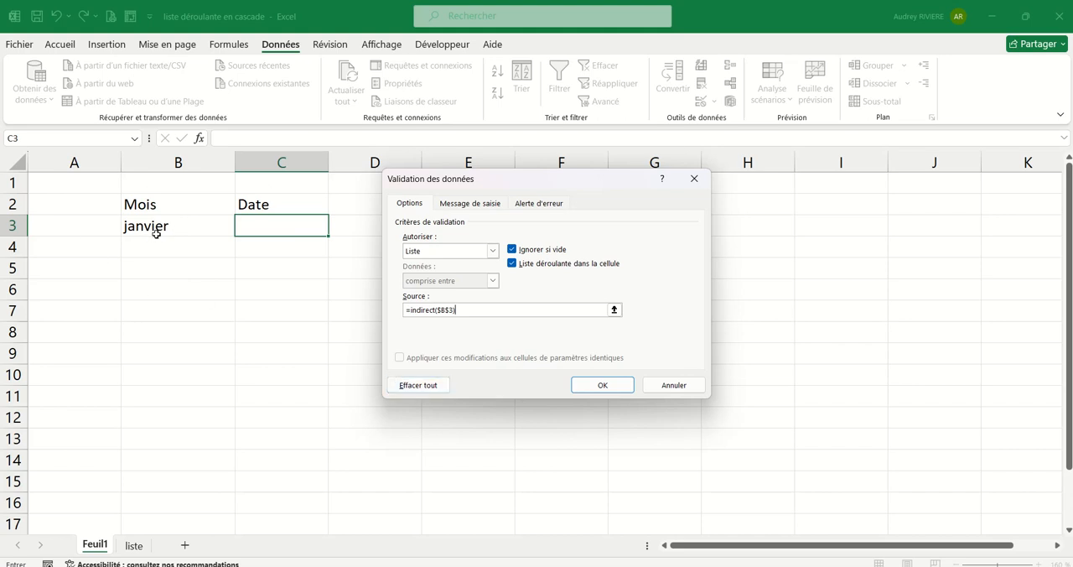
left_click(597, 385)
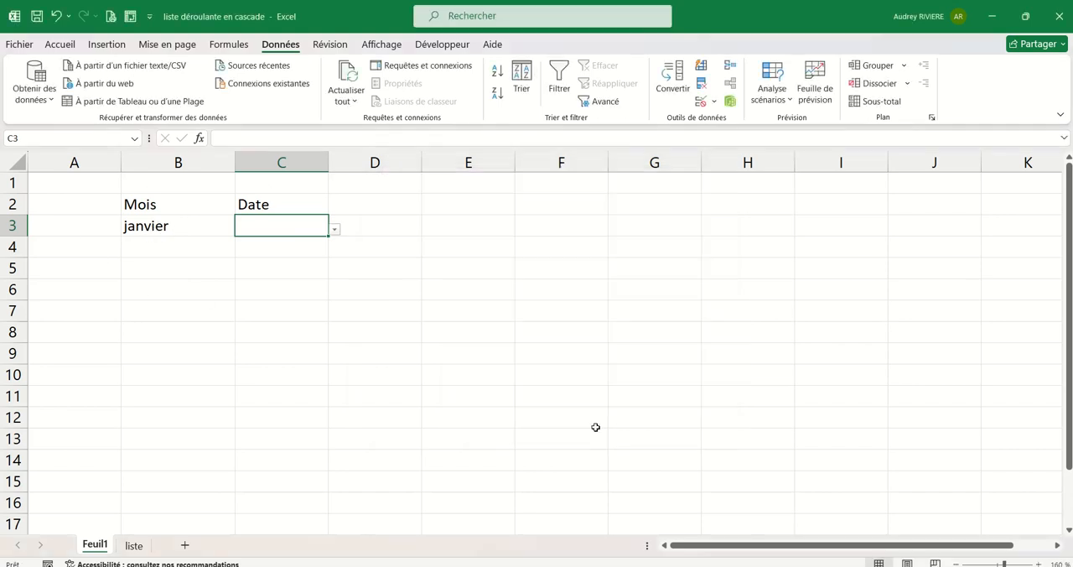
Examine the dates offered by the drop-down list in C3 for janvier.
left_click(337, 238)
left_click(314, 221)
left_click(334, 228)
mouse_move(334, 254)
left_mouse_down()
mouse_move(329, 316)
mouse_move(340, 238)
left_mouse_up()
Choose mai from the Mois list in B3 and 03/05/2024 from the Date list in C3.
left_click(184, 227)
left_click(185, 226)
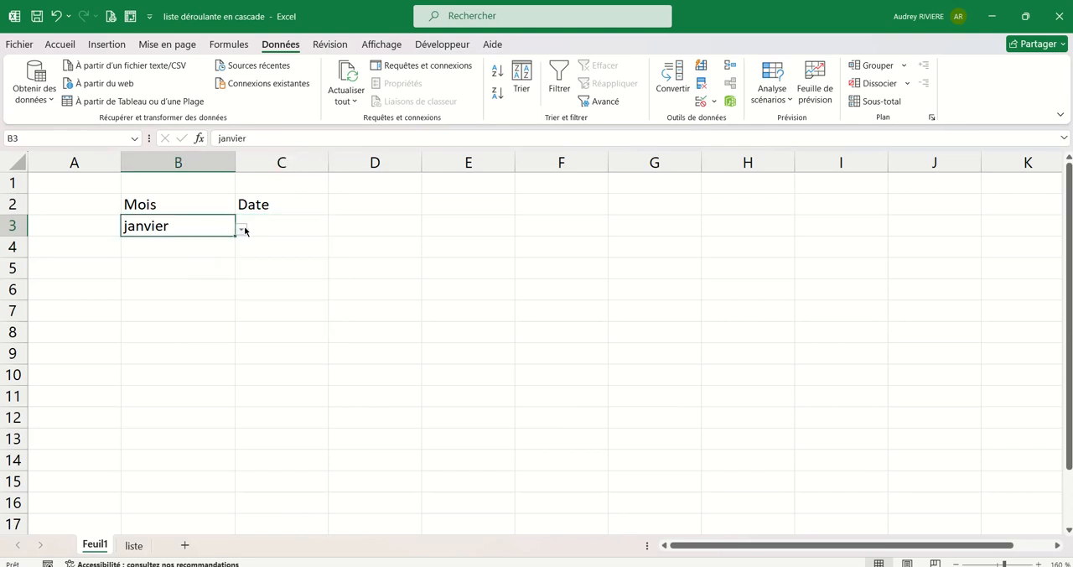
left_click(241, 228)
left_click(121, 309)
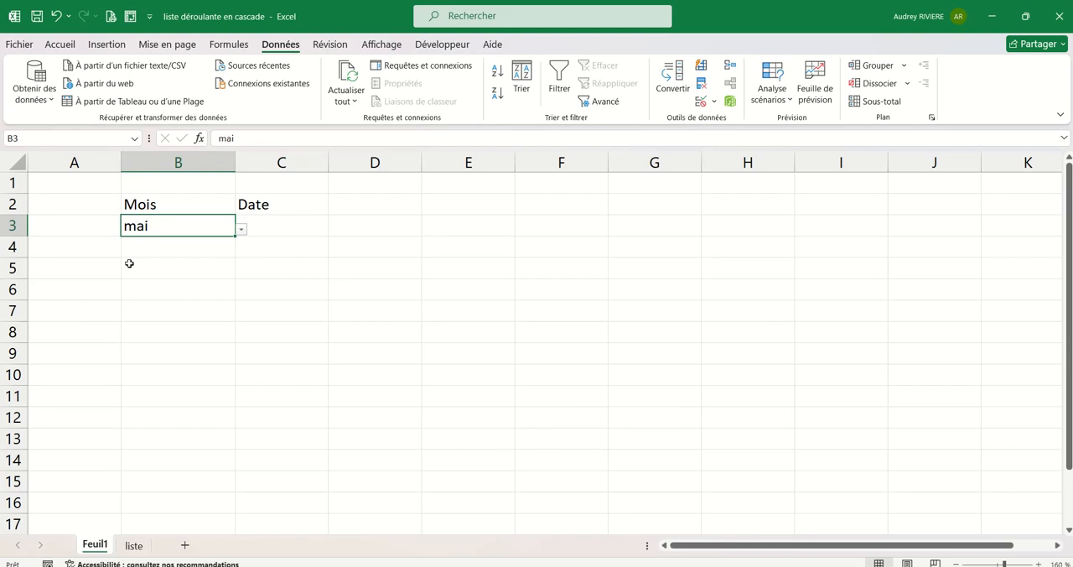
left_click(309, 233)
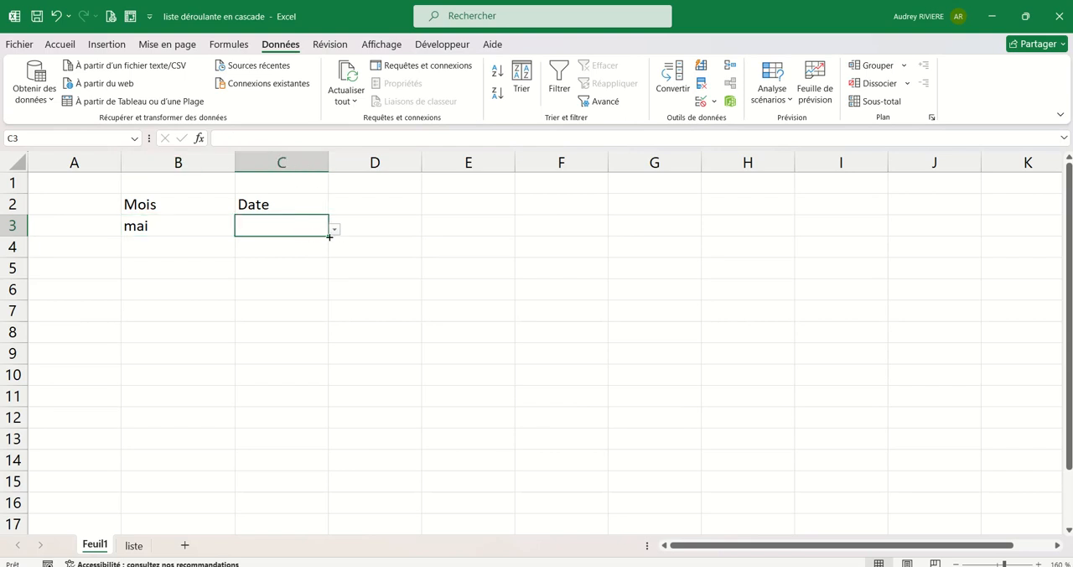
left_click(334, 230)
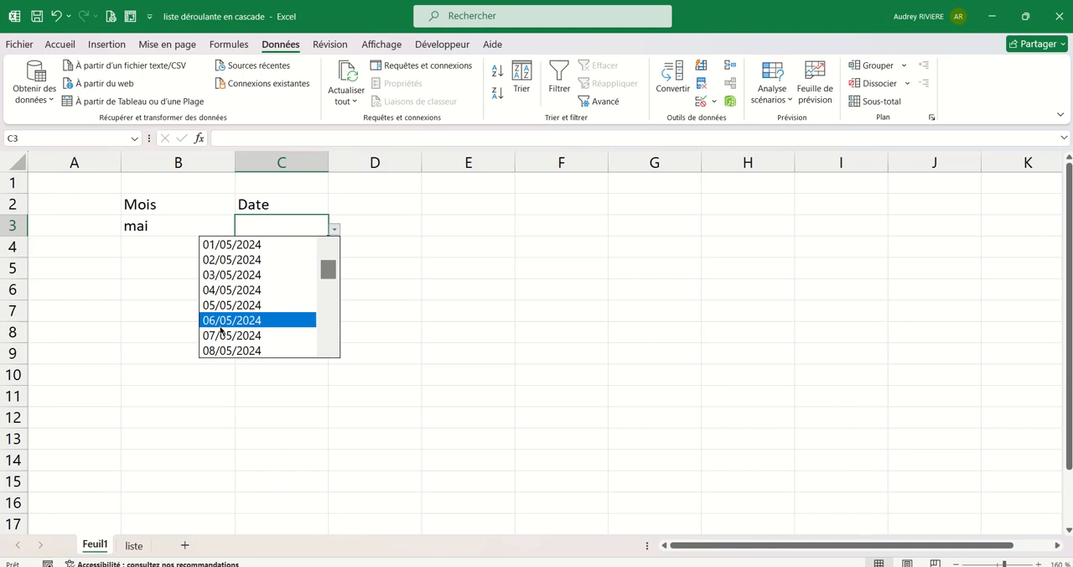
left_click(235, 274)
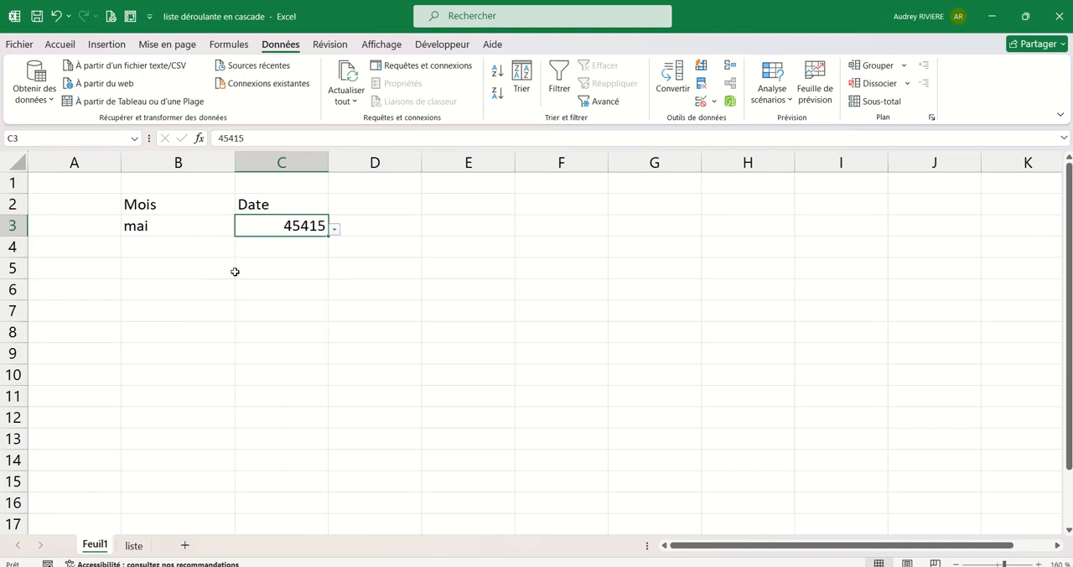
Format column C with the Date courte number format.
left_click(298, 158)
left_click(106, 44)
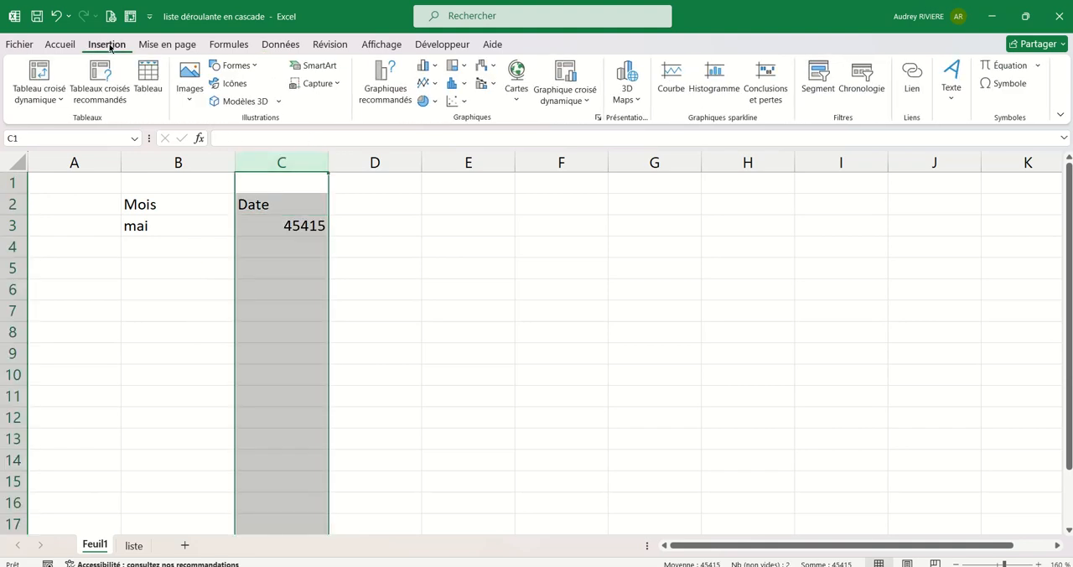
left_click(60, 44)
left_click(478, 70)
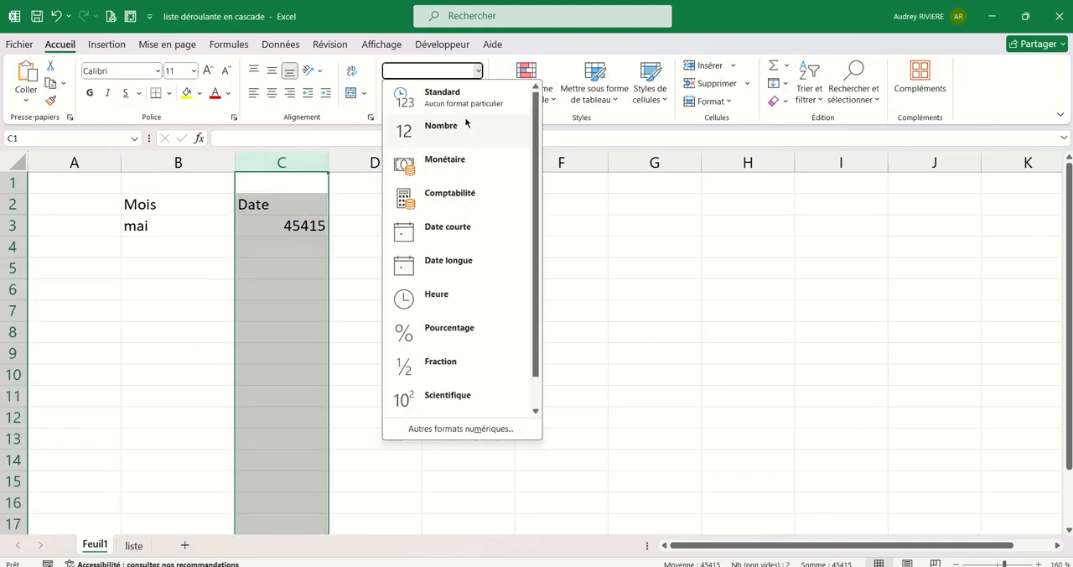
left_click(460, 241)
Enter the headings DU in C1, AU in D1 and Date in D2.
left_click(306, 188)
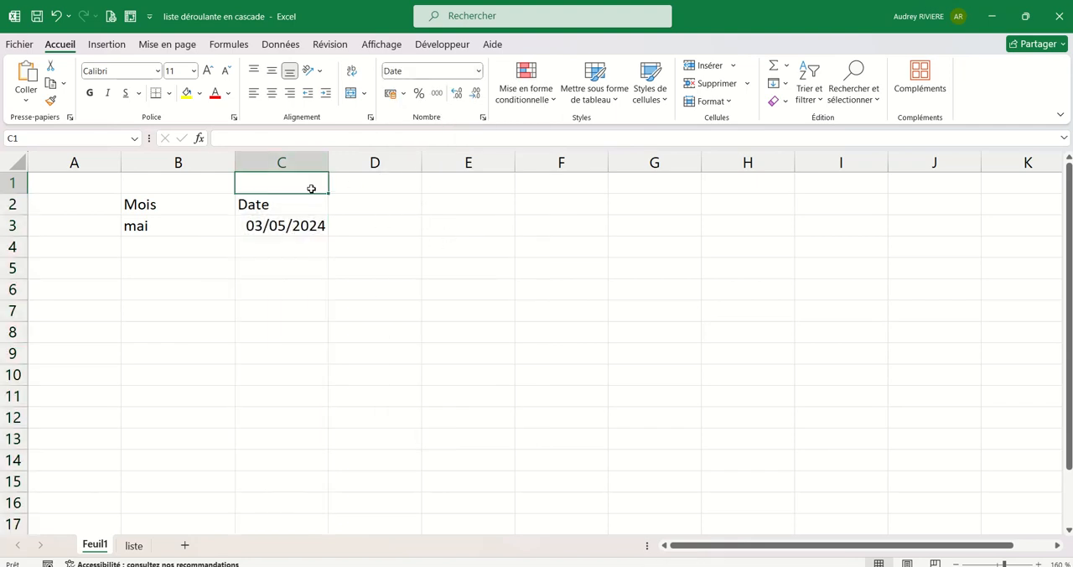
type("DU")
left_click(376, 186)
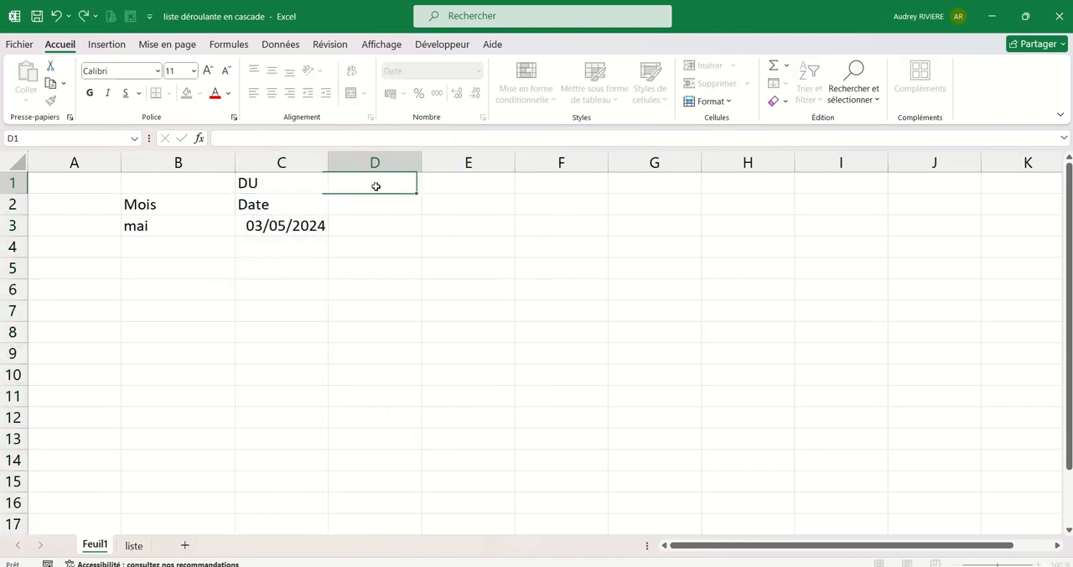
type("AU")
left_click(426, 275)
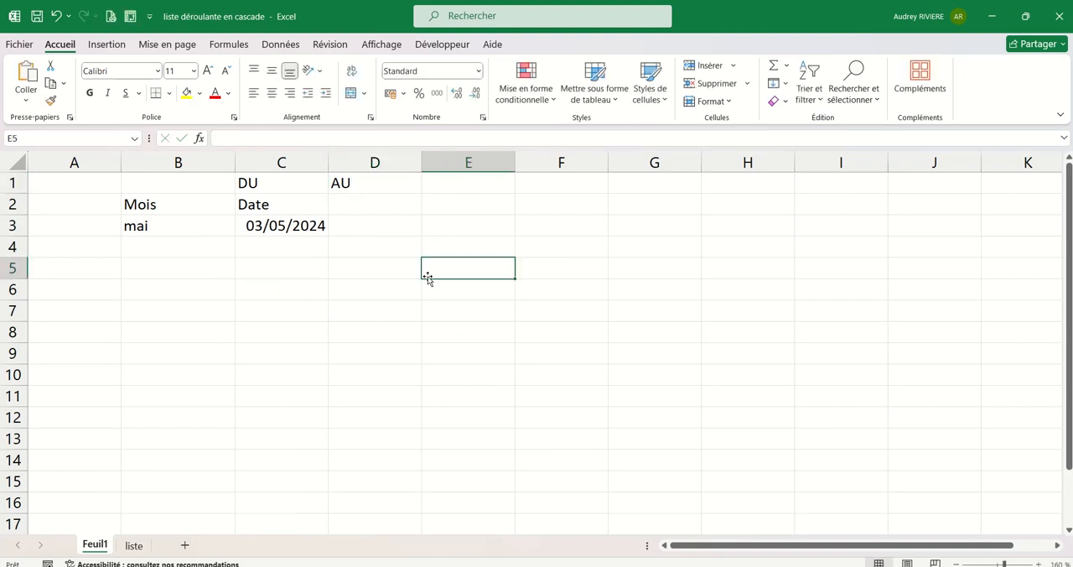
left_click(374, 207)
type("Date")
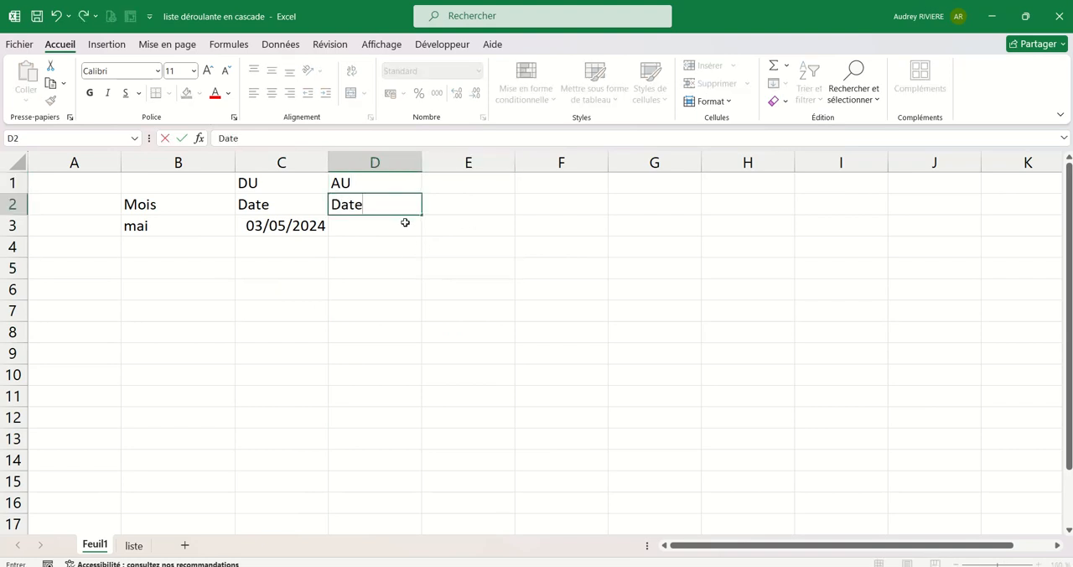
Add a Liste data validation to D3 with the source =indirect($B$3).
left_click(396, 228)
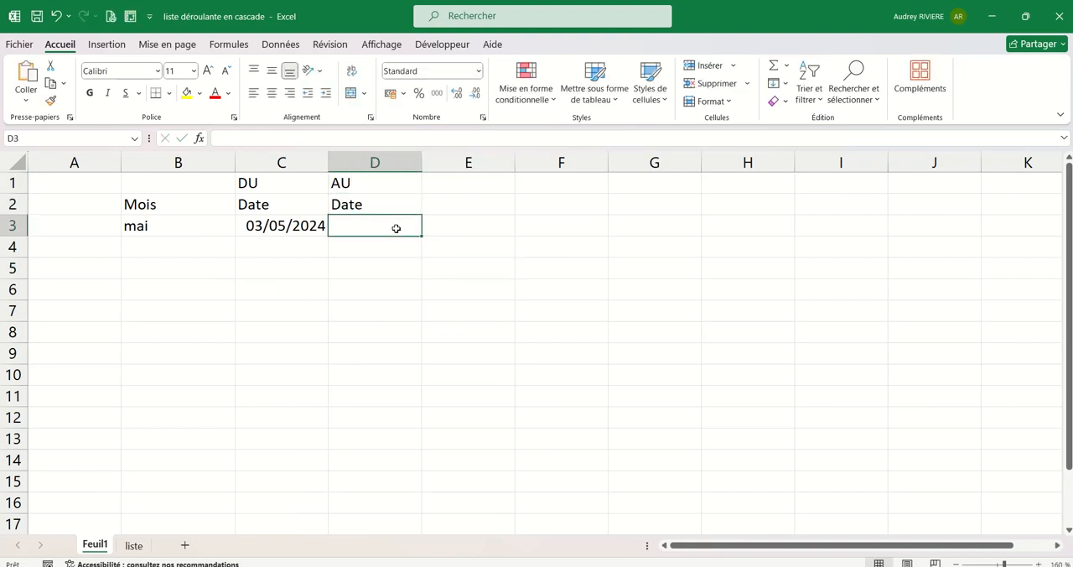
left_click(107, 44)
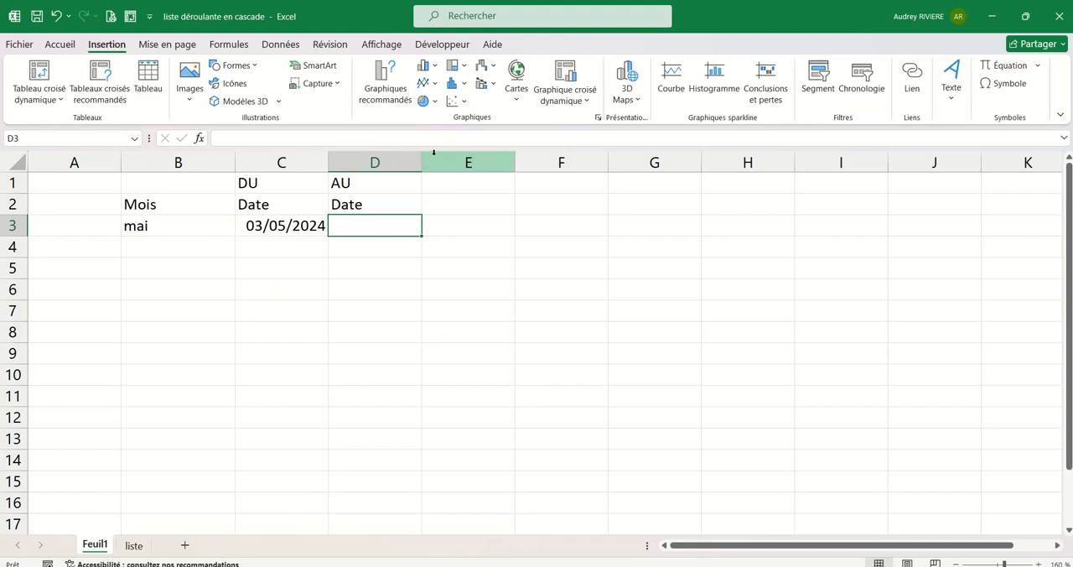
left_click(280, 44)
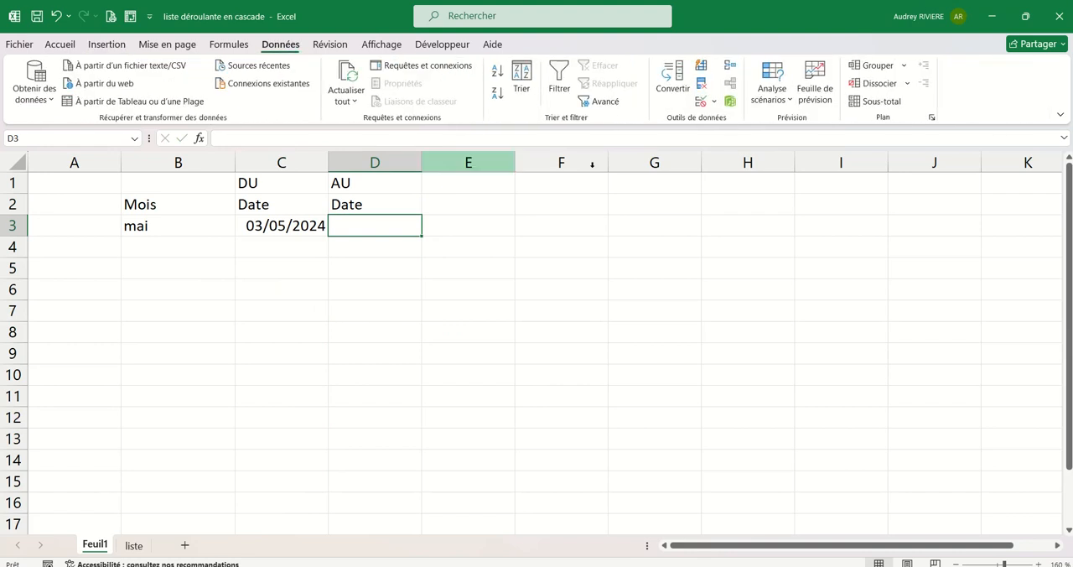
left_click(701, 100)
left_click(492, 251)
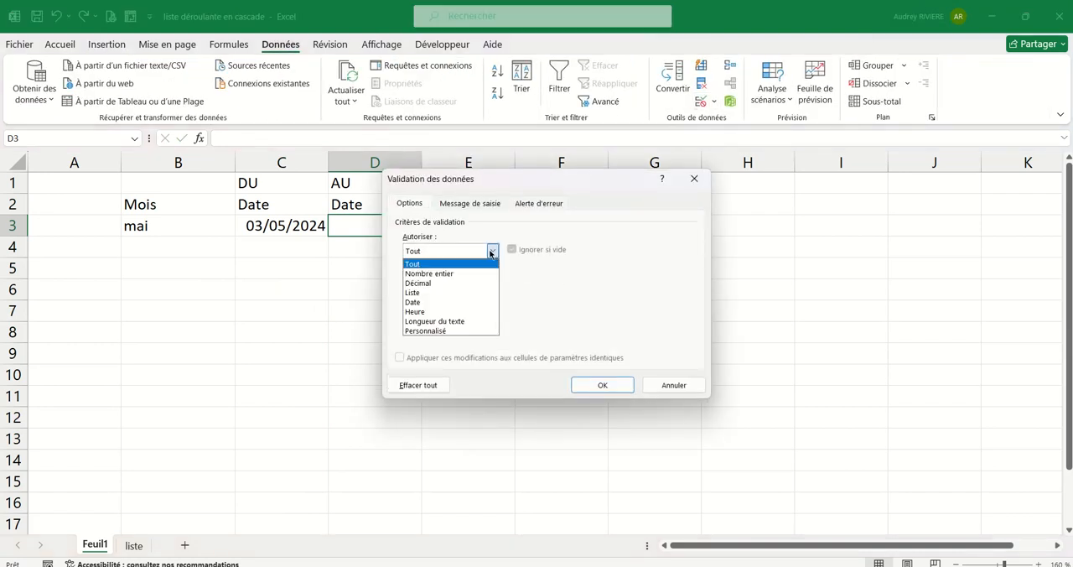
left_click(436, 287)
left_click(419, 308)
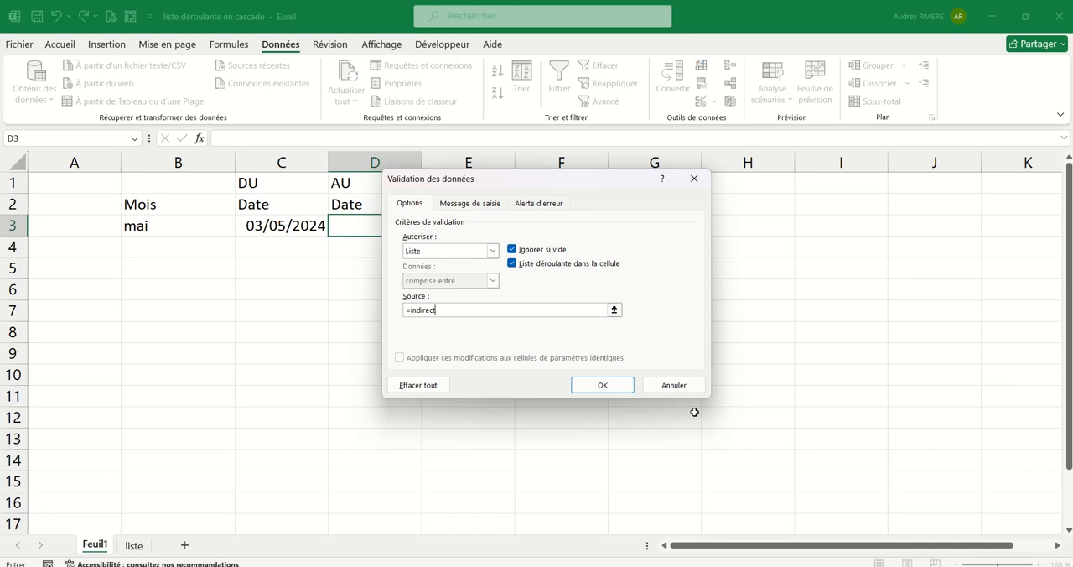
type("=indirect(")
left_click(178, 228)
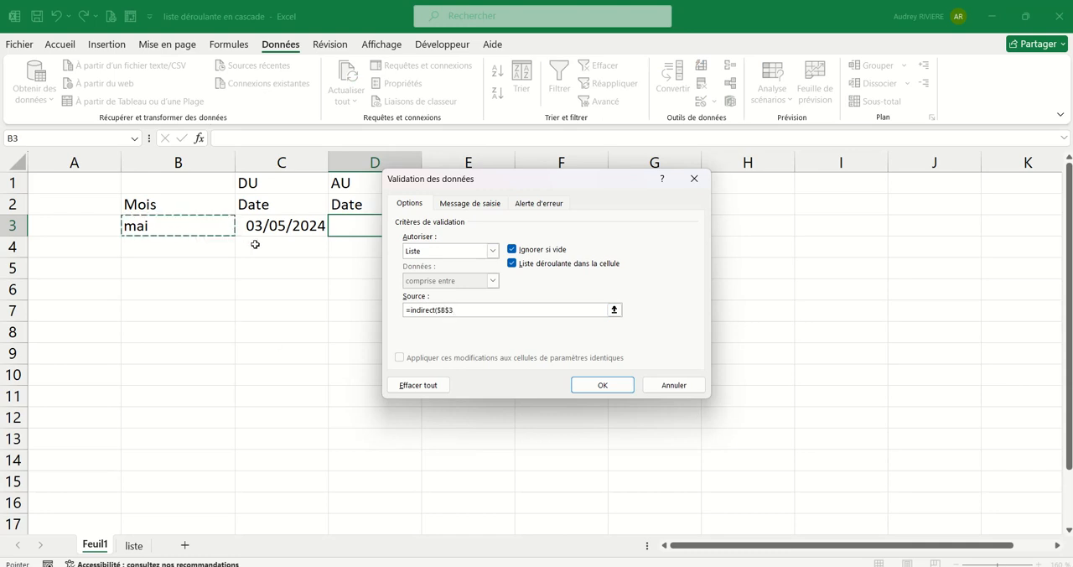
type(")")
key("Return")
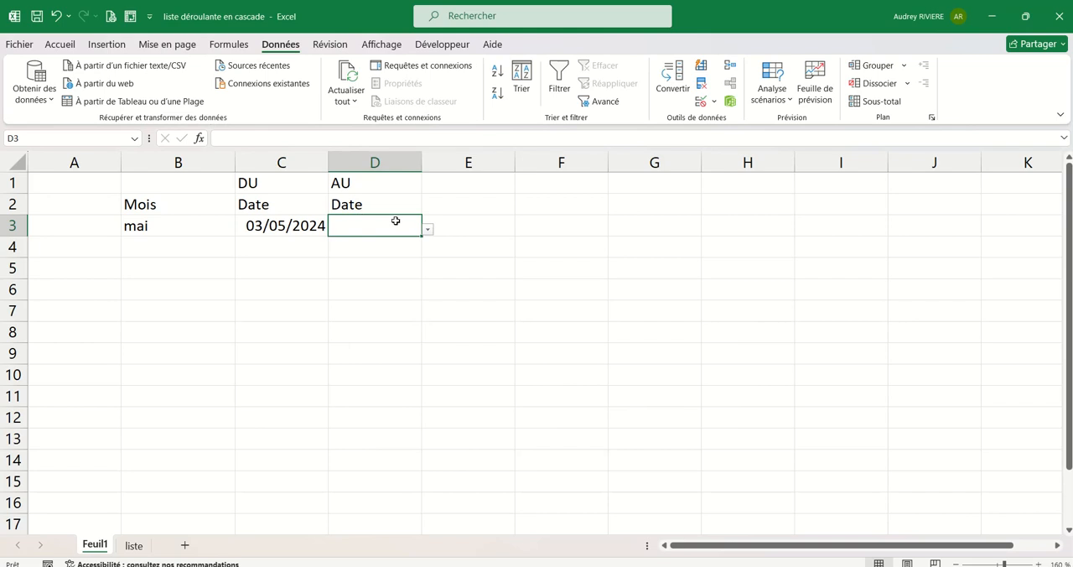
Choose 01/05/2024 from the drop-down list in C3 and 06/05/2024 from the one in D3.
left_click(285, 229)
left_click(334, 230)
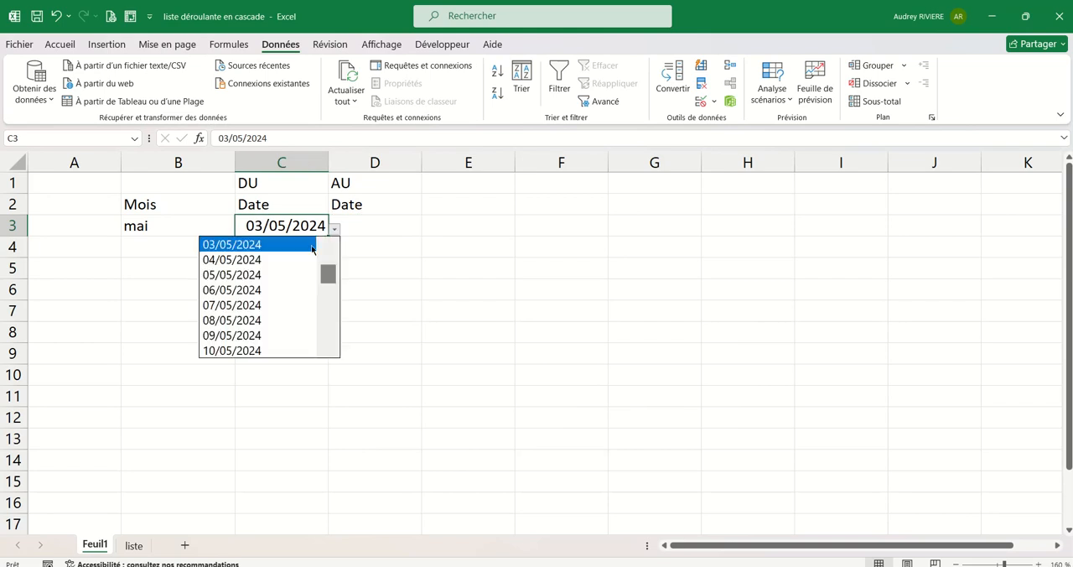
scroll(328, 273, "up", 1)
left_click(286, 246)
left_click(377, 227)
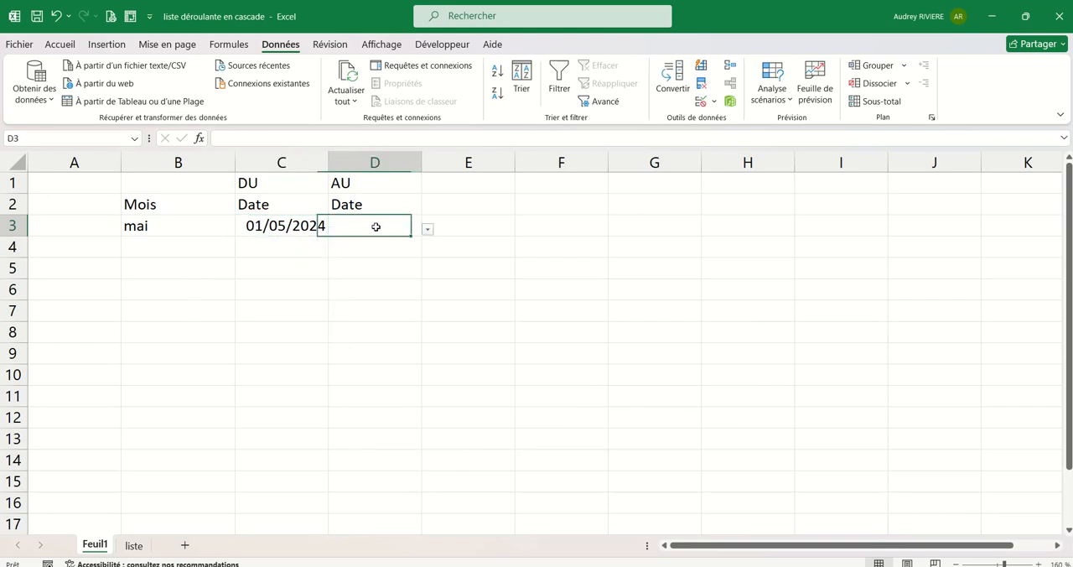
left_click(428, 230)
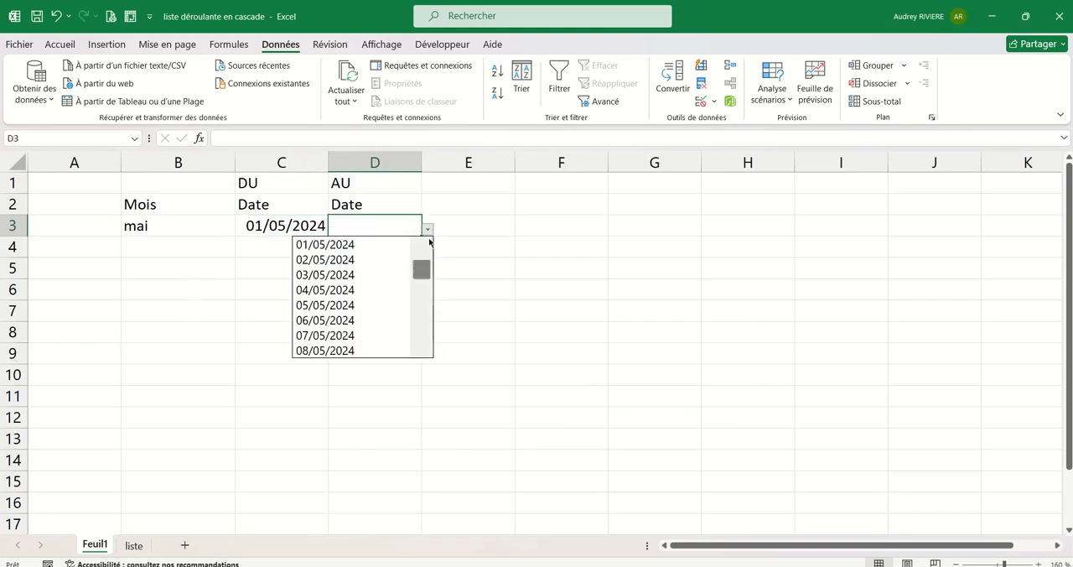
left_click(368, 320)
left_click(420, 355)
Format column D with the Date courte number format.
left_click(387, 162)
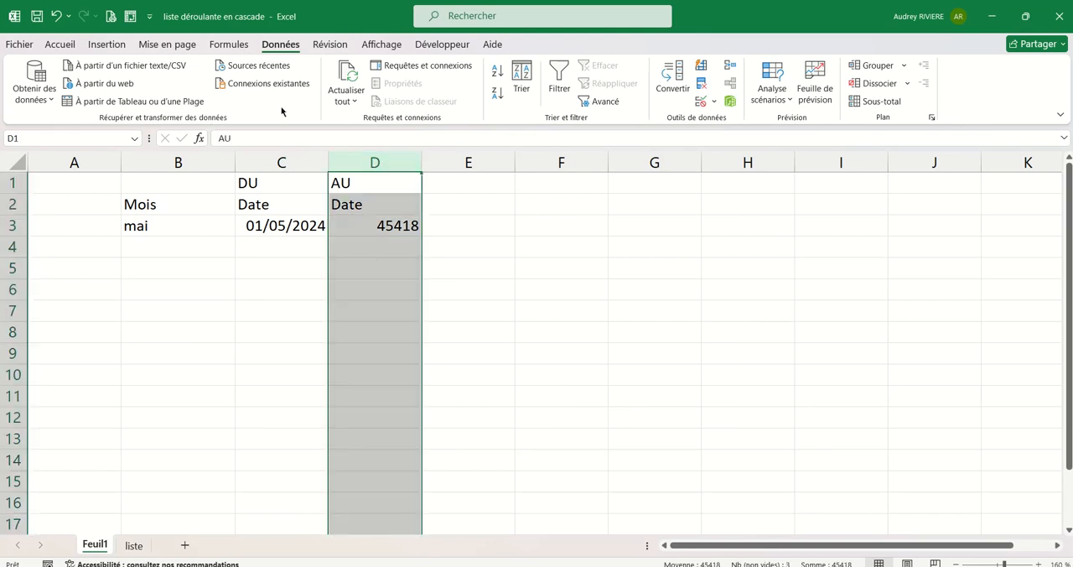
left_click(61, 44)
left_click(478, 71)
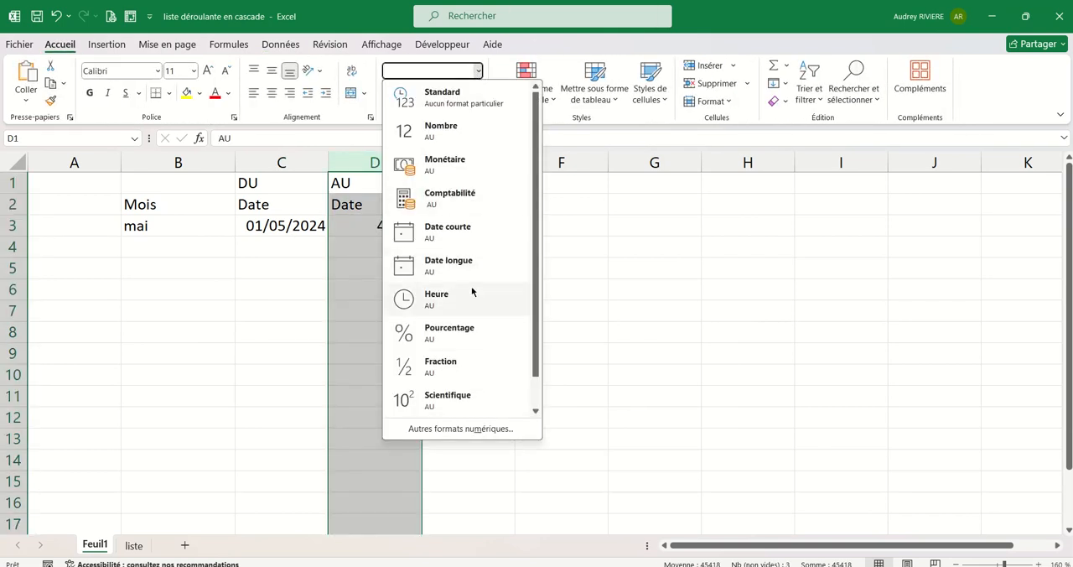
left_click(466, 242)
left_click(491, 327)
Widen column C slightly and insert a narrow blank column between the DU and AU date columns.
left_click_drag(328, 160, 351, 157)
left_click(364, 155)
right_click(364, 155)
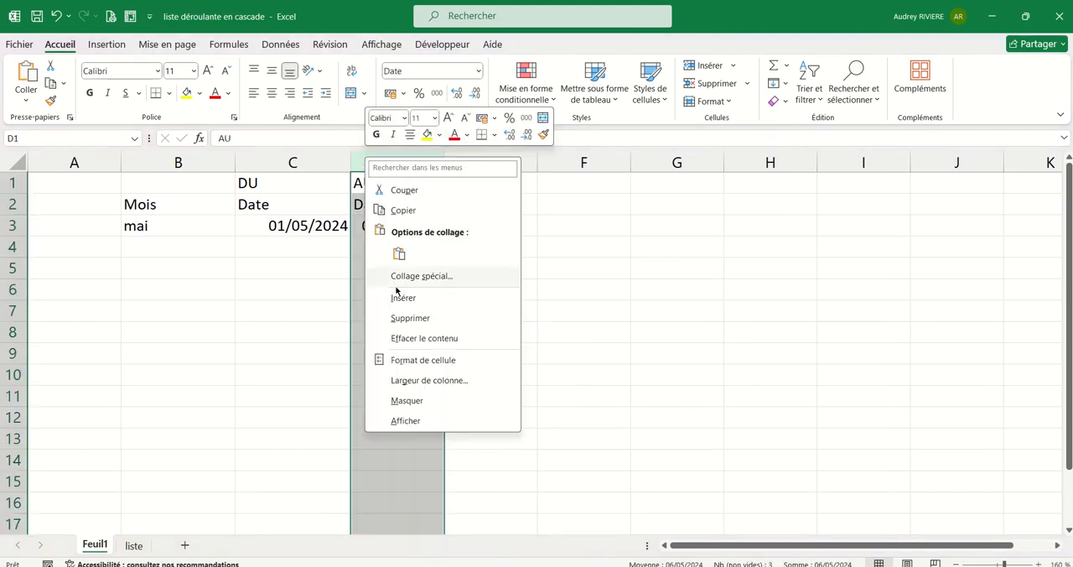
left_click(401, 298)
left_click_drag(467, 166, 391, 163)
left_click(454, 328)
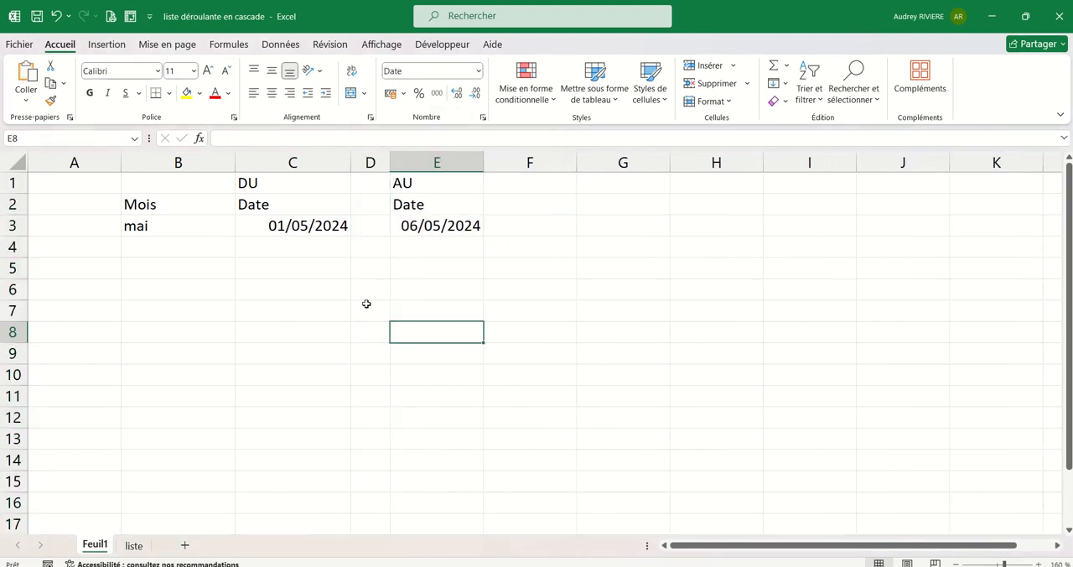
left_click(171, 229)
left_click(196, 305)
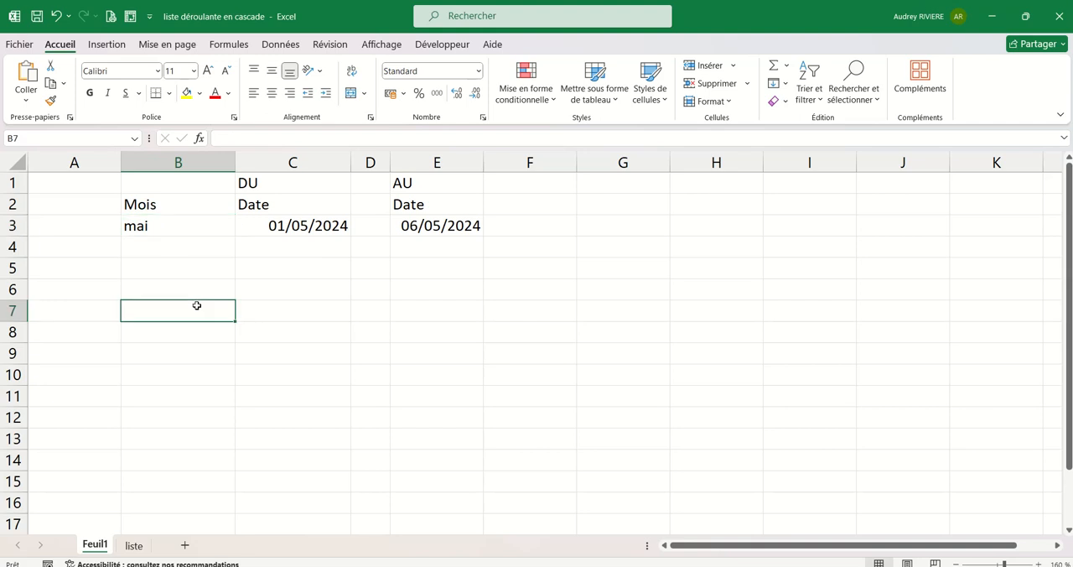